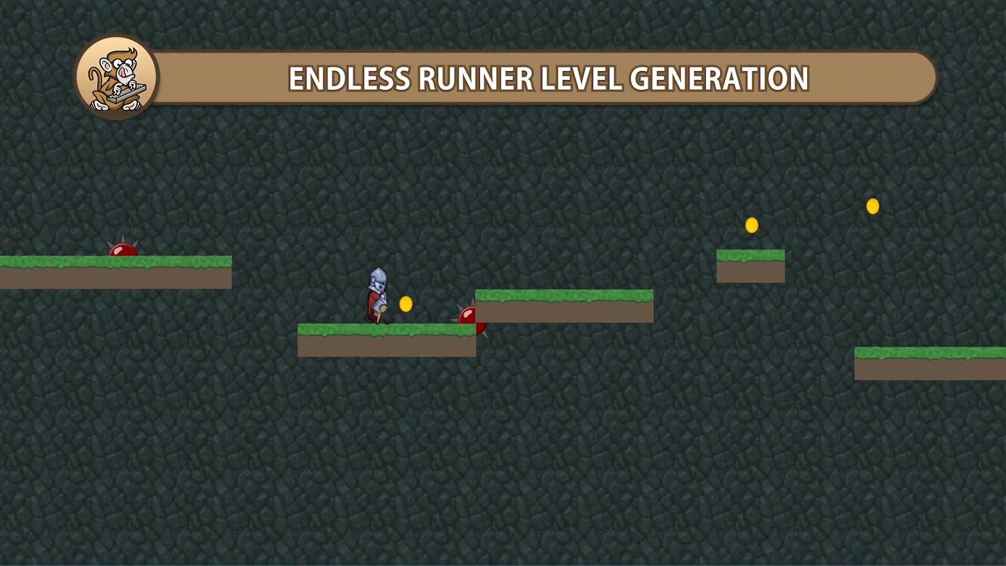
# - Play the runner game, jumping the knight across the platforms and collecting 2 coins
pyautogui.press('space')
pyautogui.press('space')
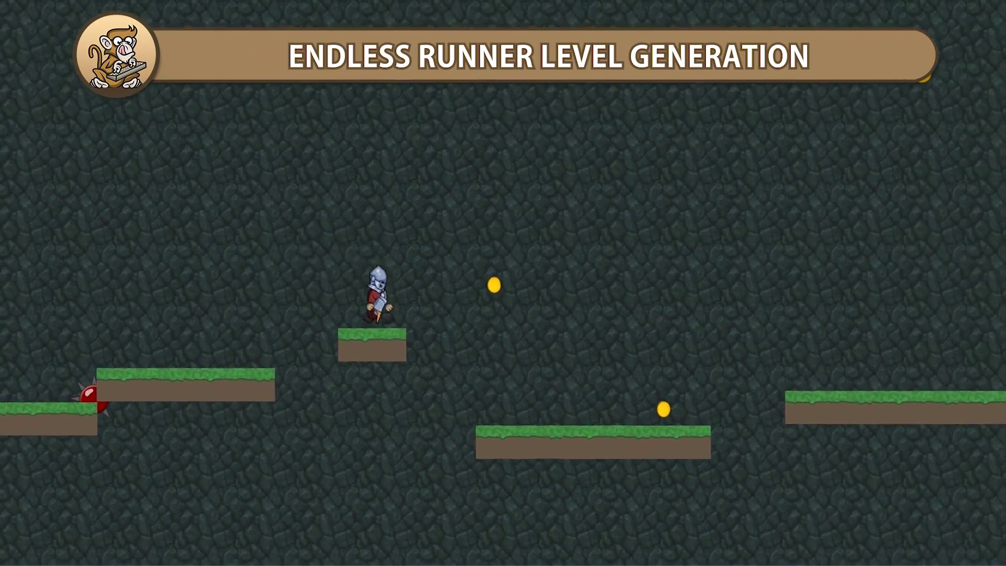
pyautogui.press('space')
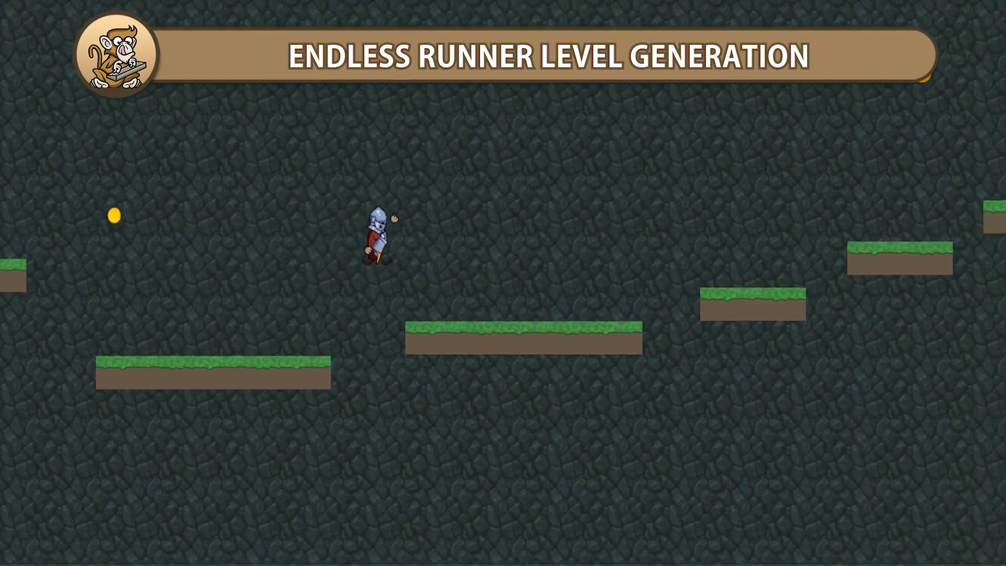
pyautogui.press('space')
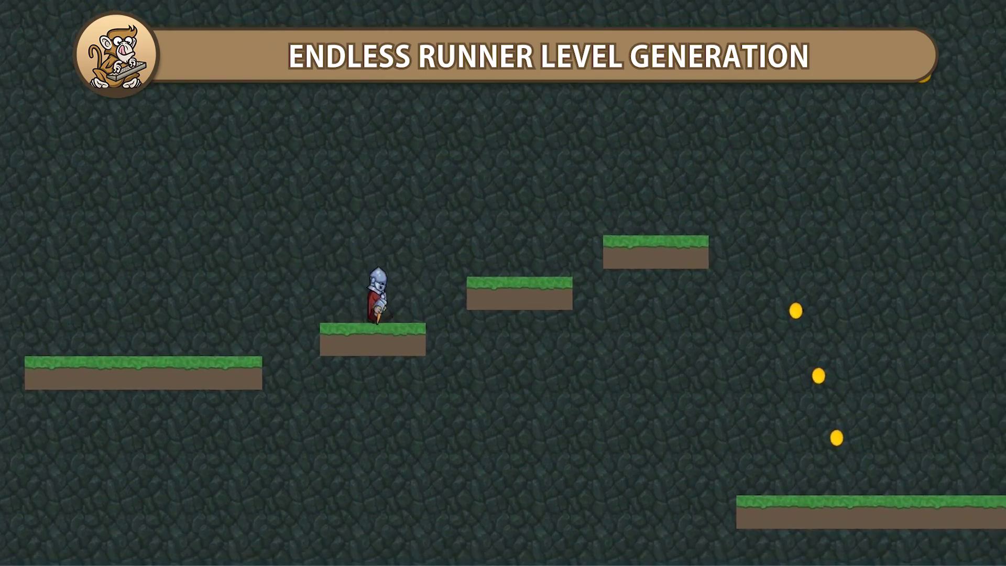
pyautogui.press('space')
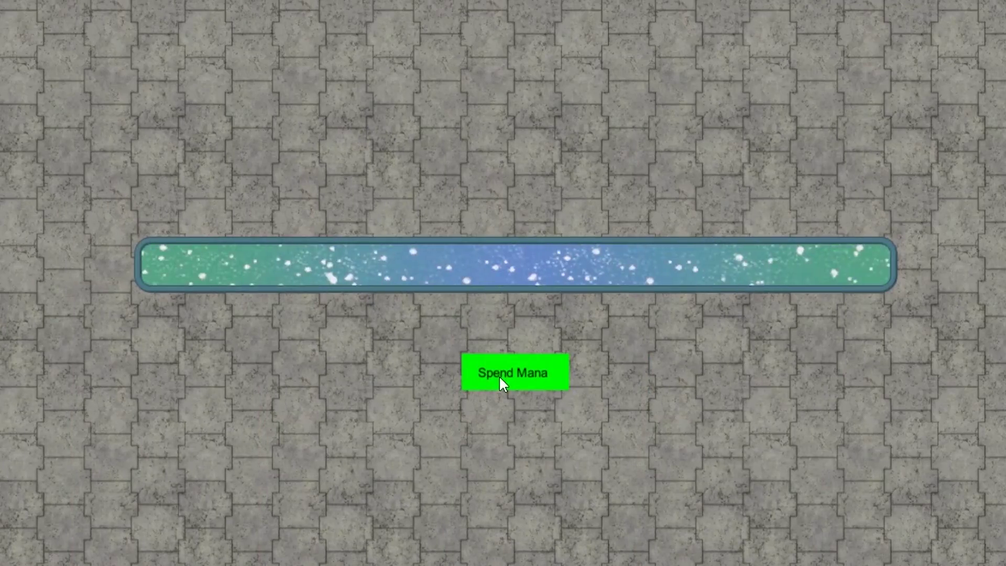
pyautogui.click(497, 376)
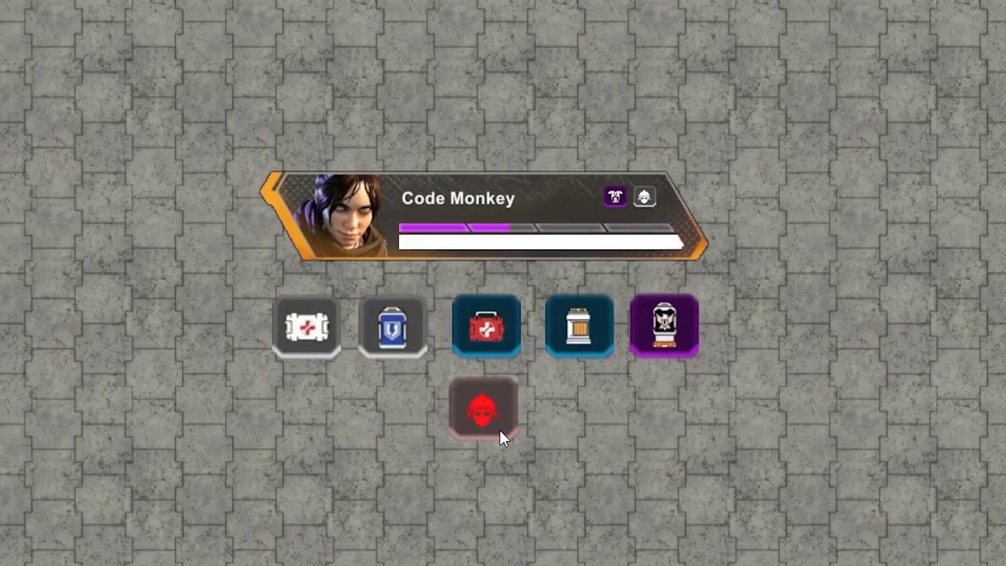
pyautogui.click(500, 429)
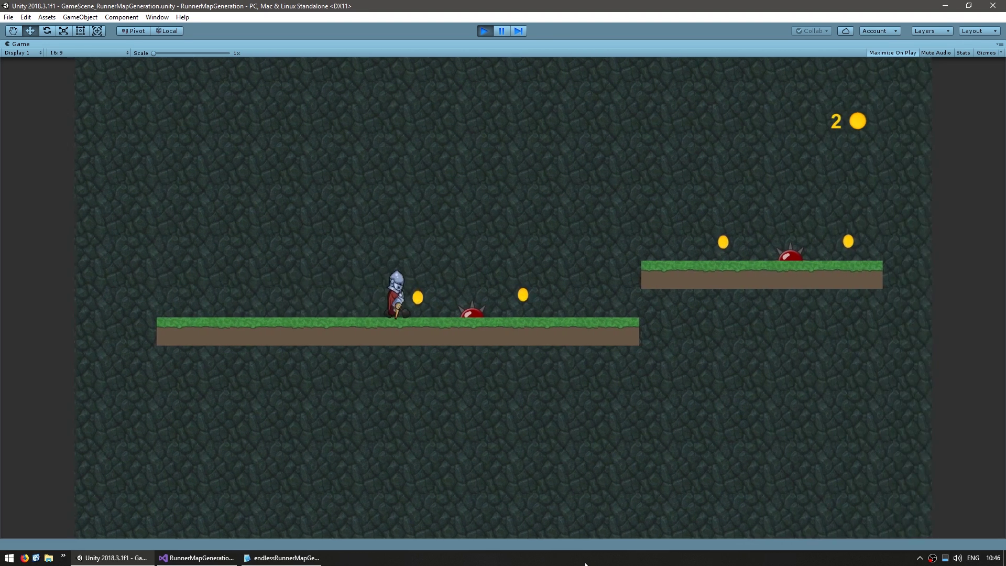
# - Play again: die, retry, then run and jump the knight across gaps and higher platforms
pyautogui.press('space')
pyautogui.press('space')
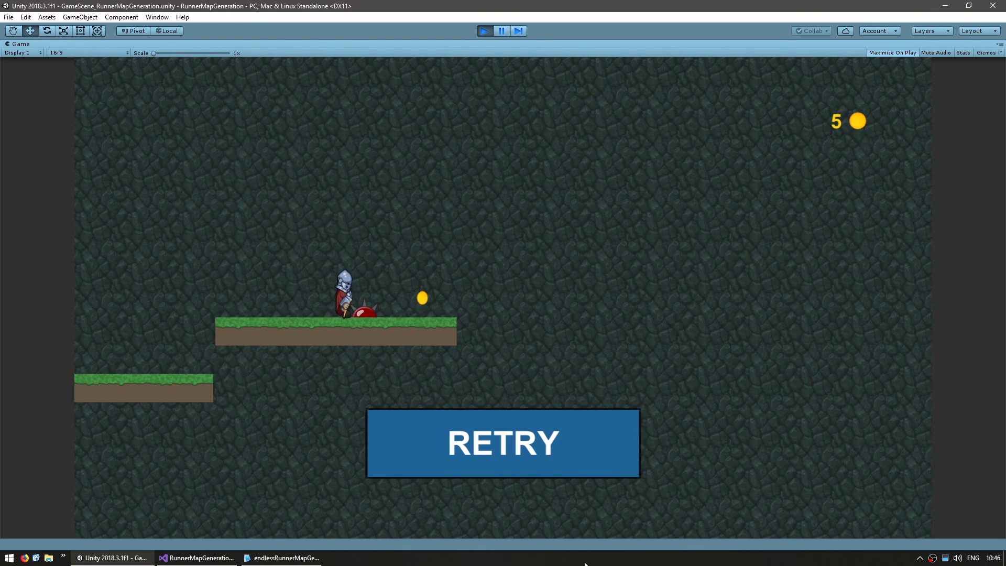
pyautogui.press('space')
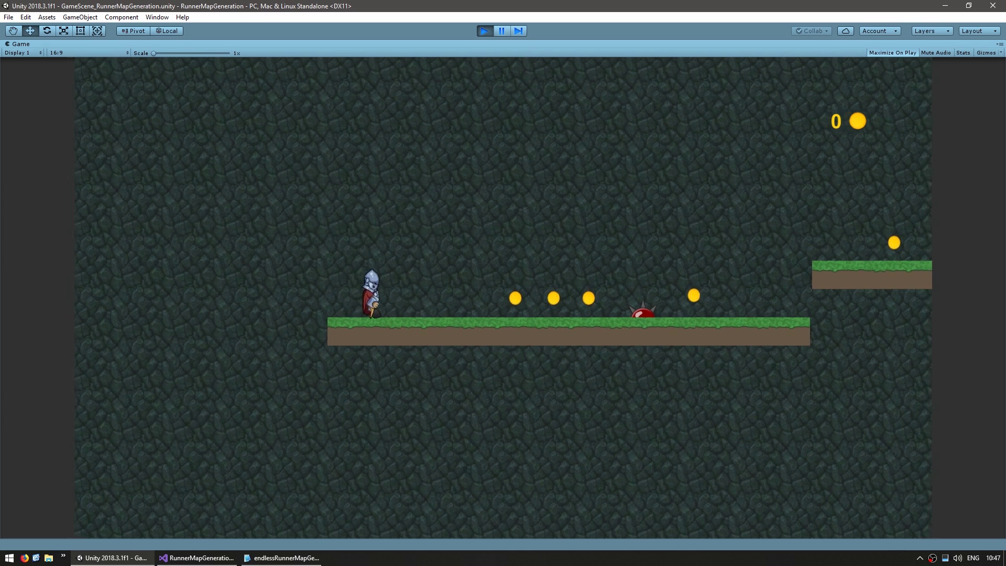
pyautogui.press('space')
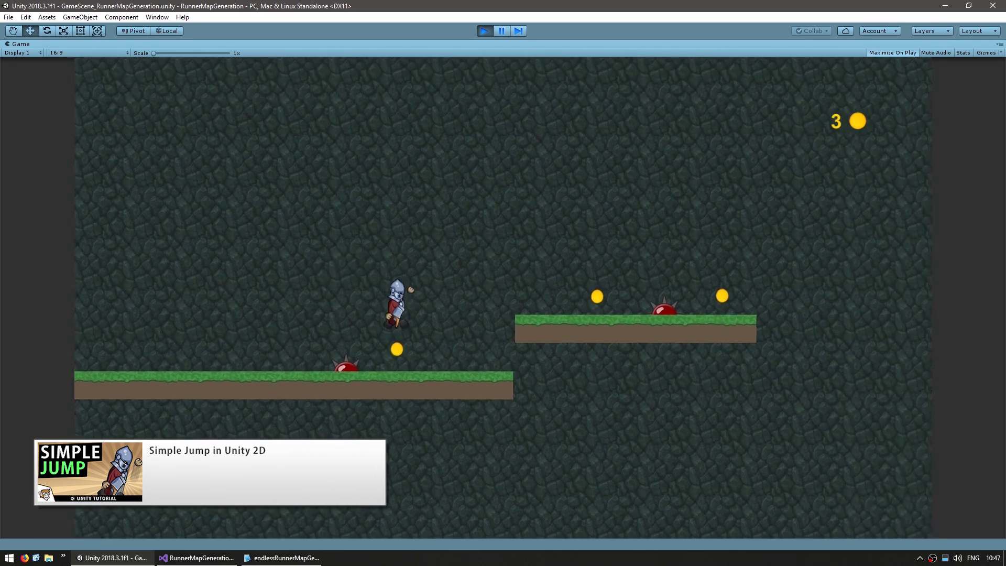
pyautogui.press('space')
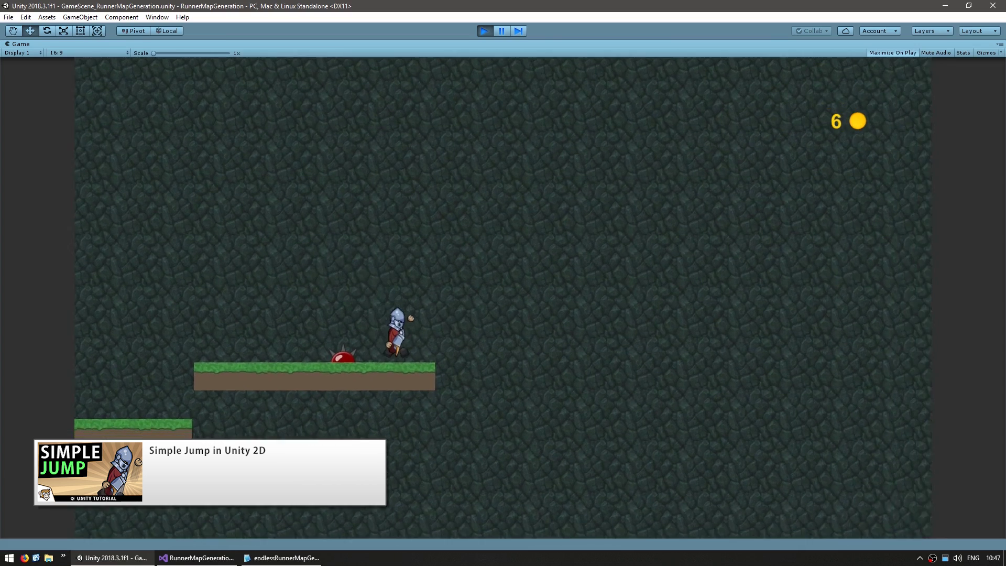
pyautogui.press('space')
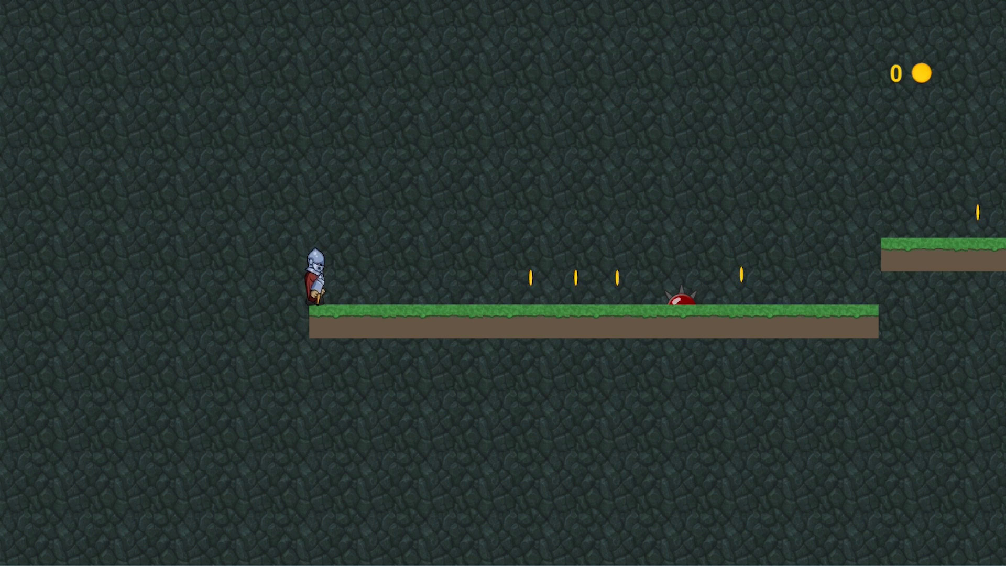
pyautogui.press('Right')
pyautogui.press('space')
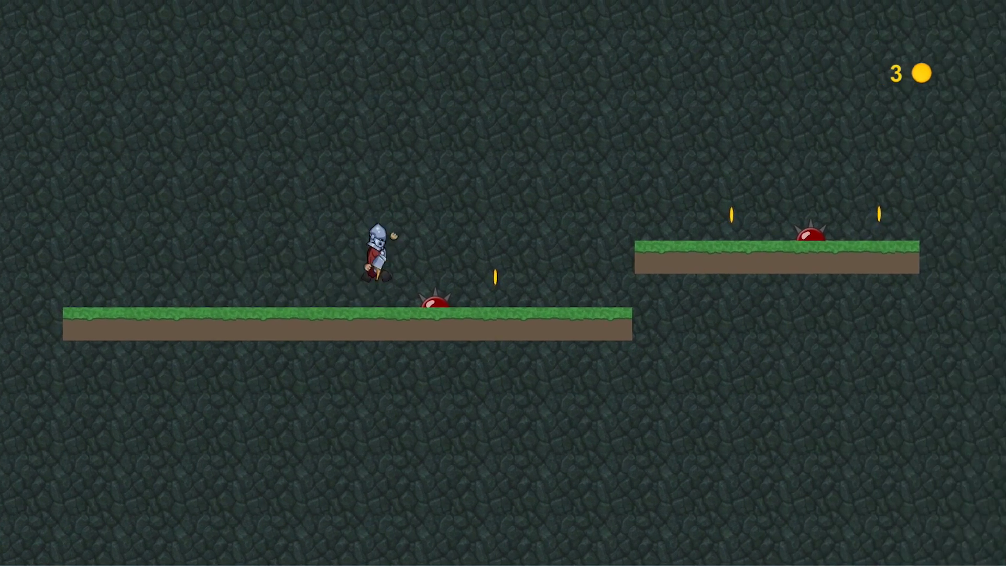
pyautogui.press('space')
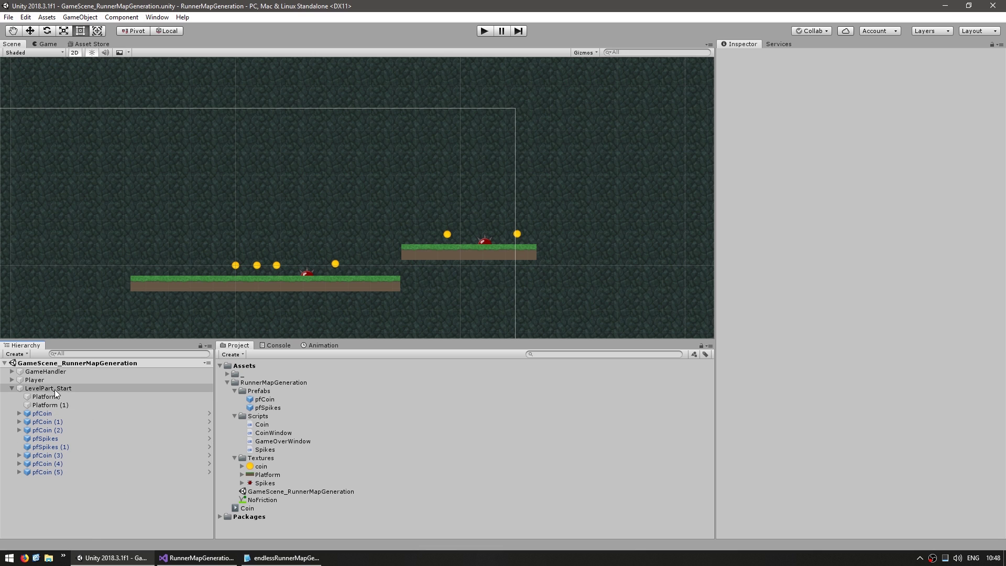
pyautogui.click(43, 380)
pyautogui.click(70, 389)
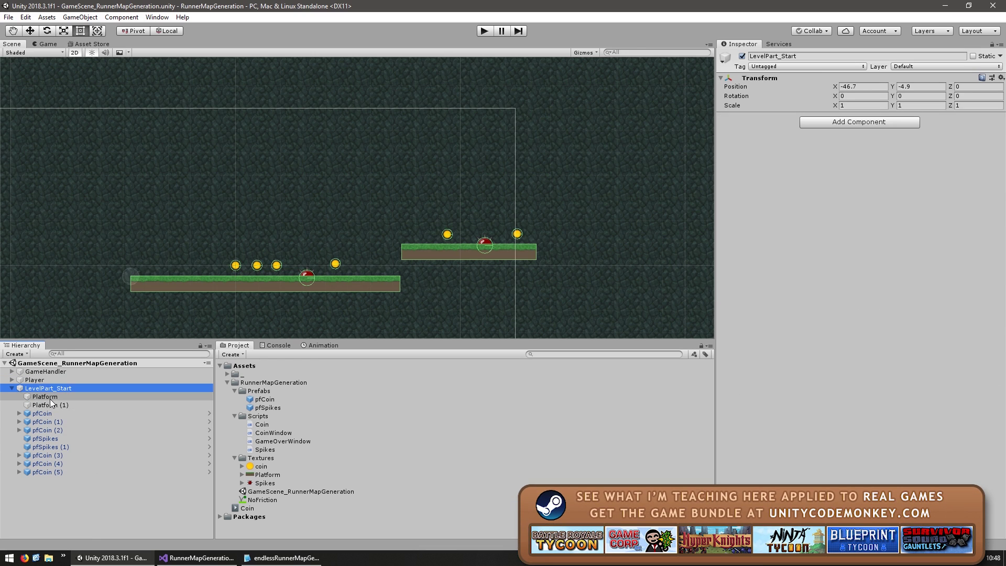
pyautogui.scroll(2, 300, 304)
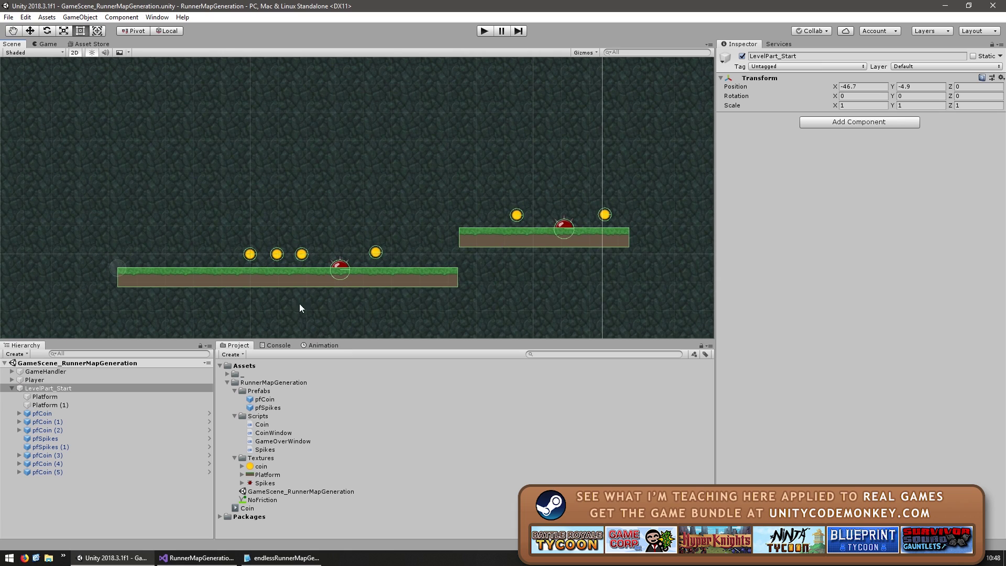
pyautogui.click(102, 412)
pyautogui.click(72, 437)
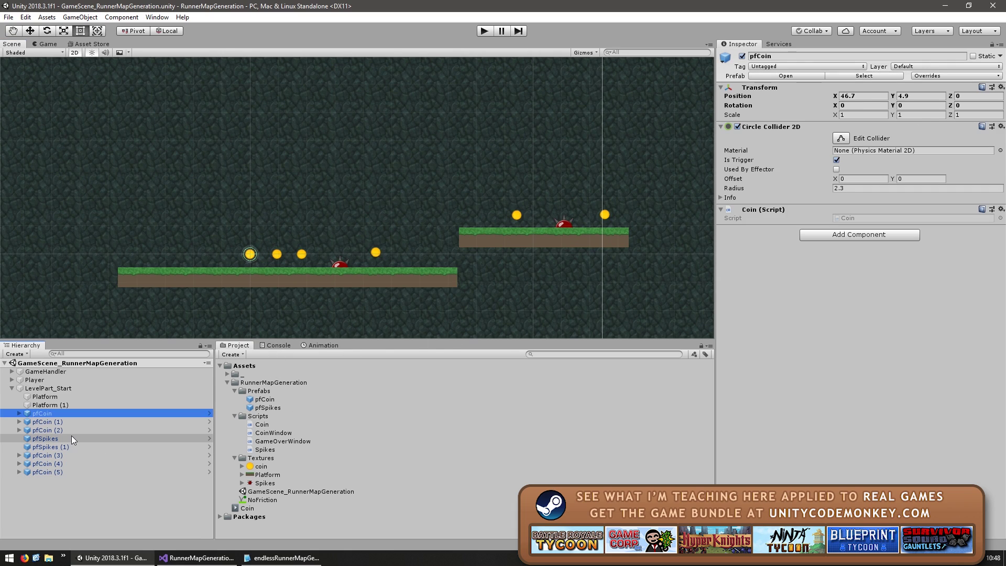
pyautogui.click(60, 397)
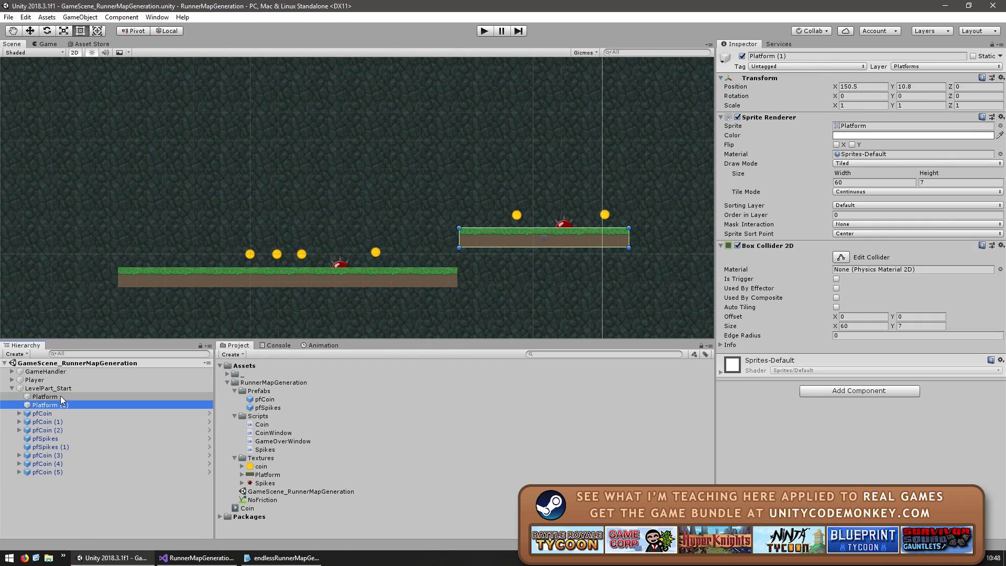
pyautogui.click(65, 401)
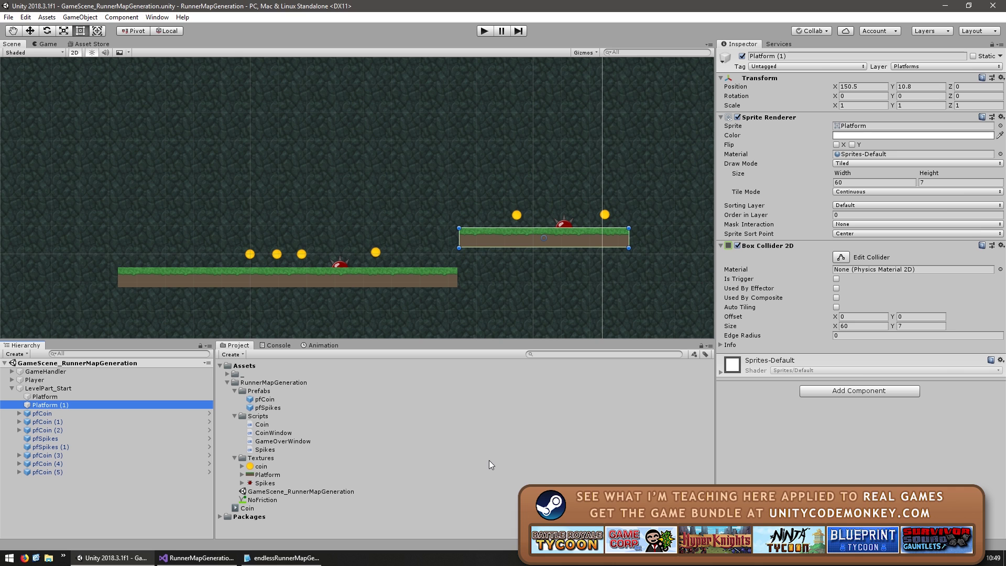
# - Create an empty LevelPart_1 object and place a copy of the long Platform inside it
pyautogui.rightClick(71, 503)
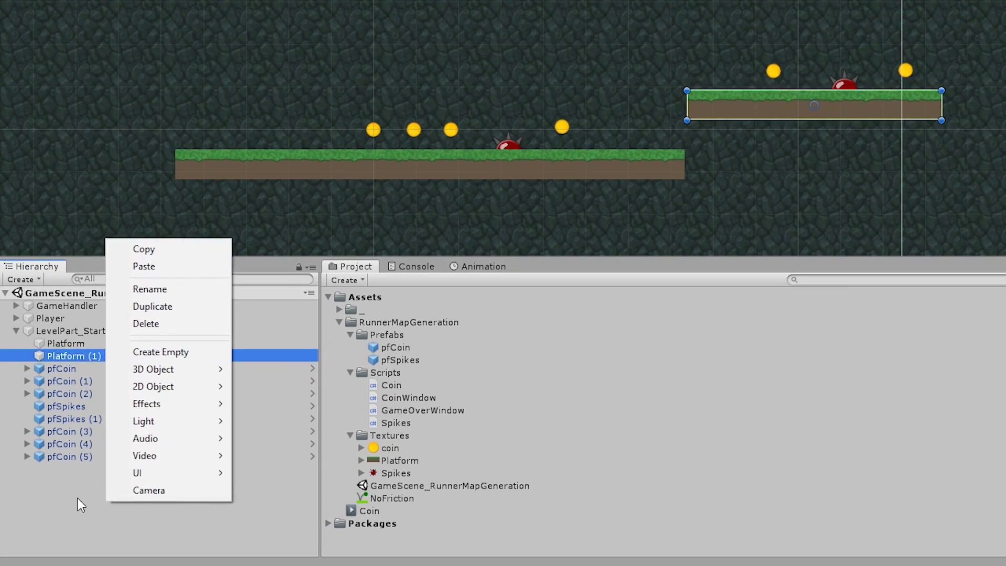
pyautogui.click(185, 352)
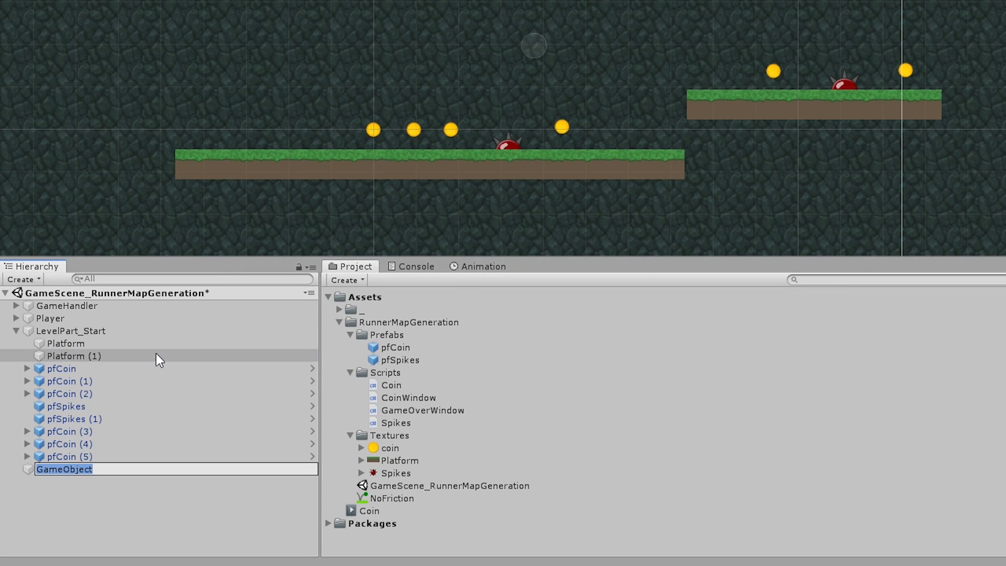
pyautogui.write('LevelPart_1')
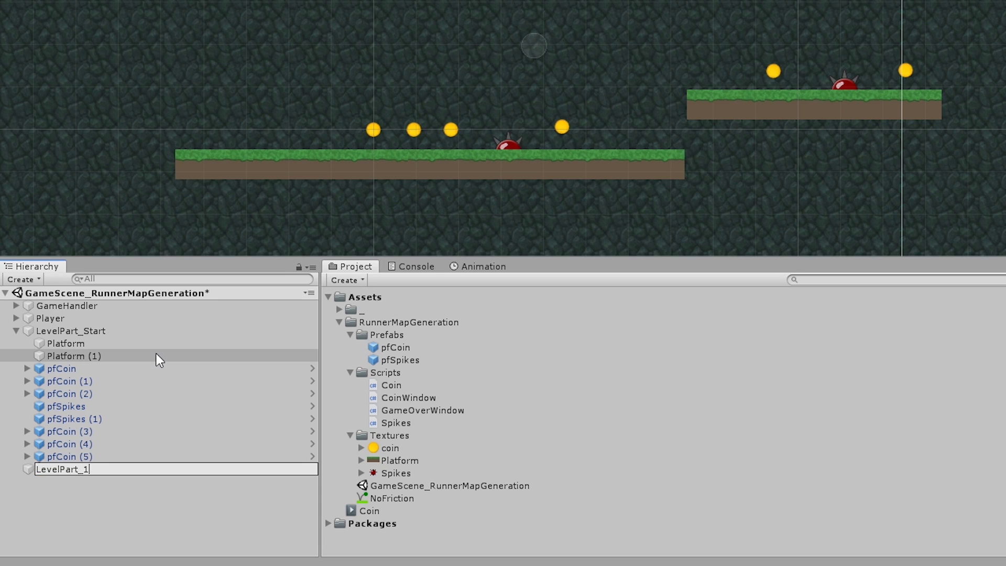
pyautogui.press('Return')
pyautogui.click(69, 345)
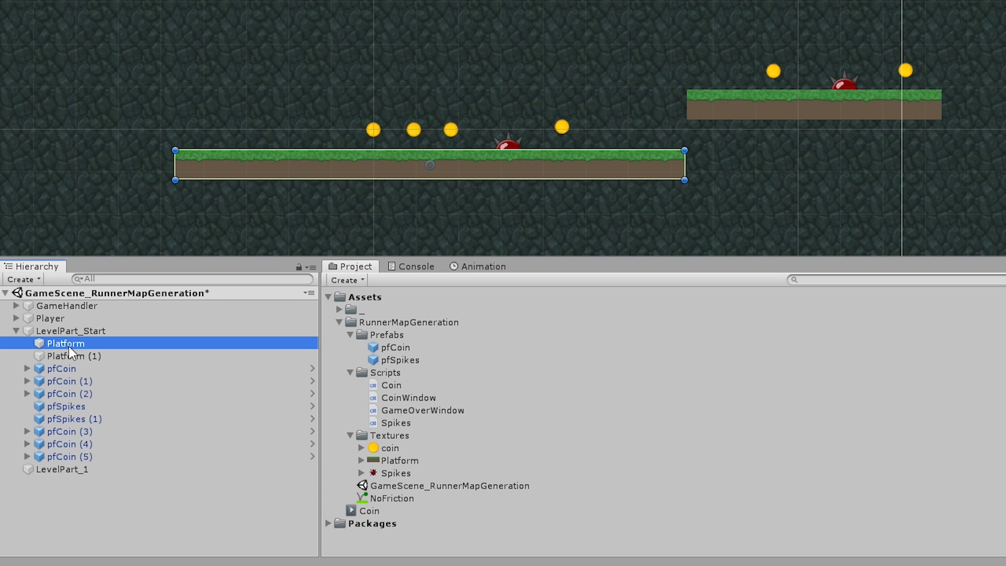
pyautogui.moveTo(66, 348); pyautogui.dragTo(73, 481)
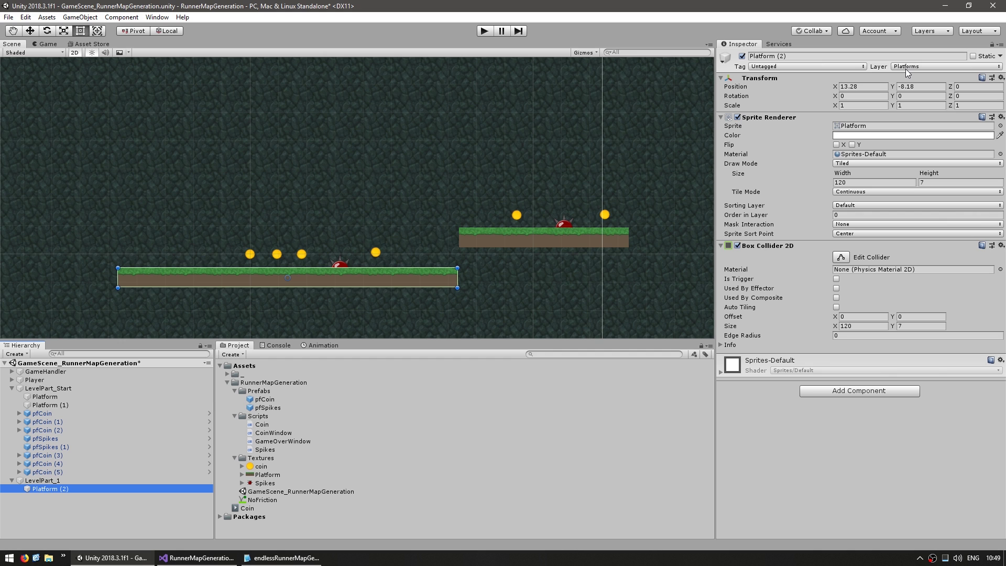
# - Move LevelPart_1 to the right of the start part and raise it slightly
pyautogui.click(43, 481)
pyautogui.scroll(-3, 302, 239)
pyautogui.press('w')
pyautogui.scroll(4, 343, 204)
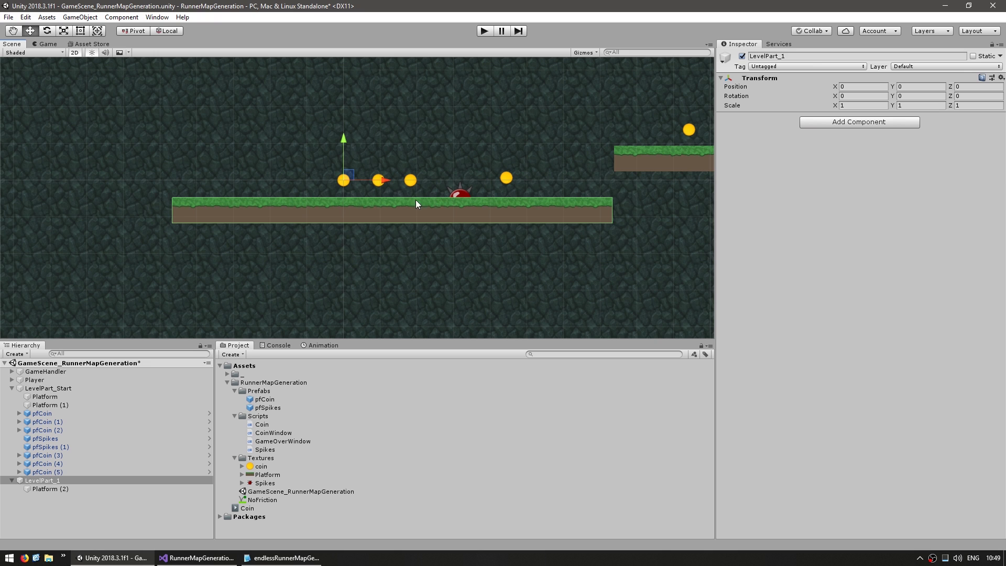
pyautogui.moveTo(308, 155); pyautogui.dragTo(248, 198, button='middle')
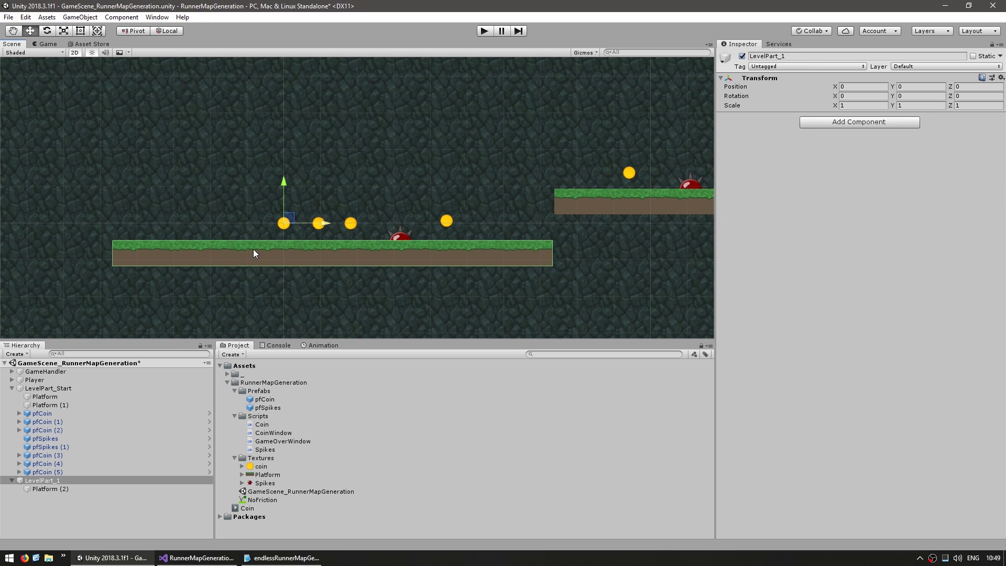
pyautogui.moveTo(460, 214); pyautogui.dragTo(200, 222, button='middle')
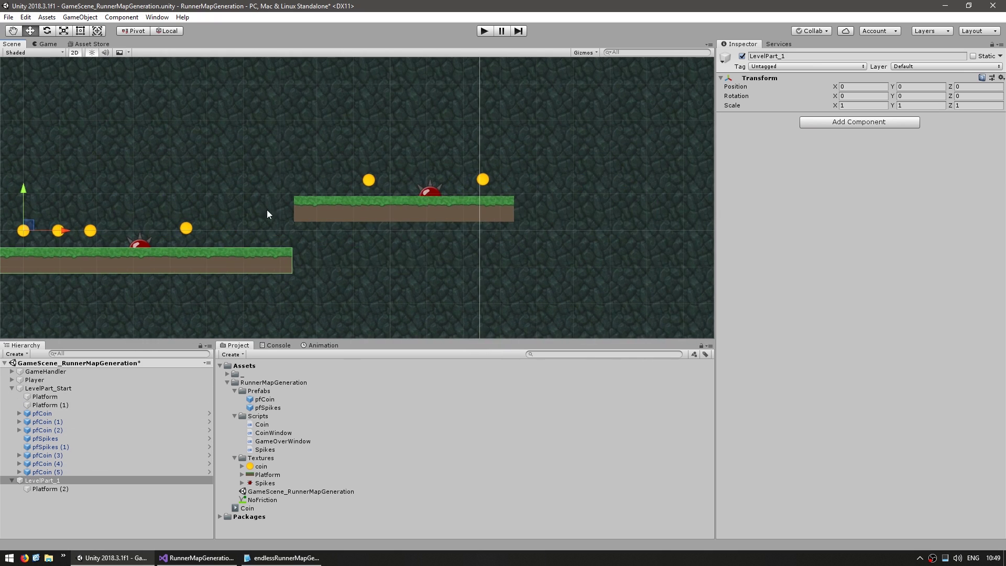
pyautogui.moveTo(267, 215); pyautogui.dragTo(342, 189, button='middle')
pyautogui.moveTo(103, 201); pyautogui.dragTo(594, 167)
pyautogui.moveTo(624, 213); pyautogui.dragTo(509, 226, button='middle')
pyautogui.moveTo(353, 261); pyautogui.dragTo(259, 291, button='middle')
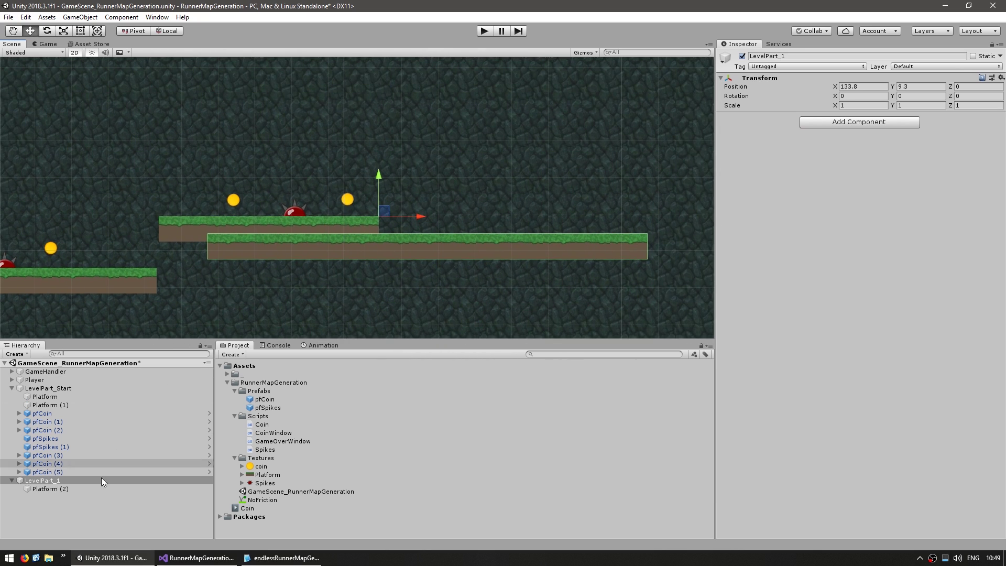
# - Vertex-snap Platform (2) beside the start level and save LevelPart_1 as a prefab in Prefabs
pyautogui.click(51, 489)
pyautogui.moveTo(447, 234); pyautogui.dragTo(446, 222)
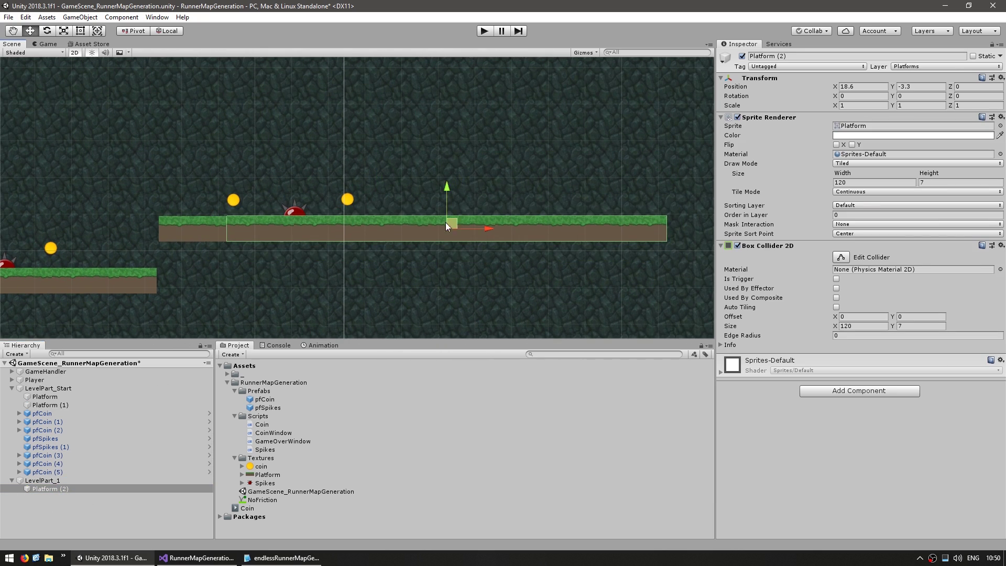
pyautogui.press('v')
pyautogui.moveTo(227, 241); pyautogui.dragTo(437, 242)
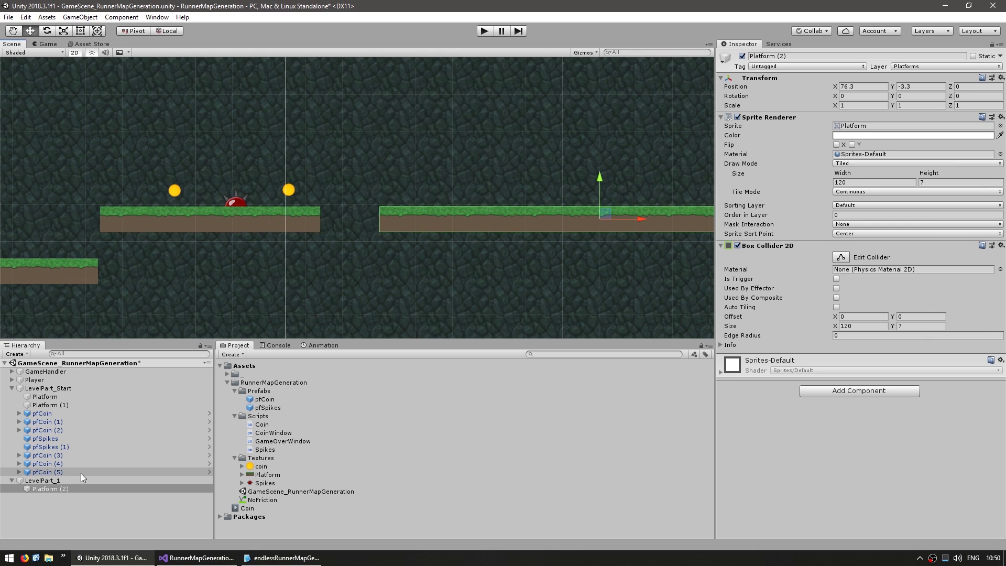
pyautogui.click(41, 480)
pyautogui.click(62, 488)
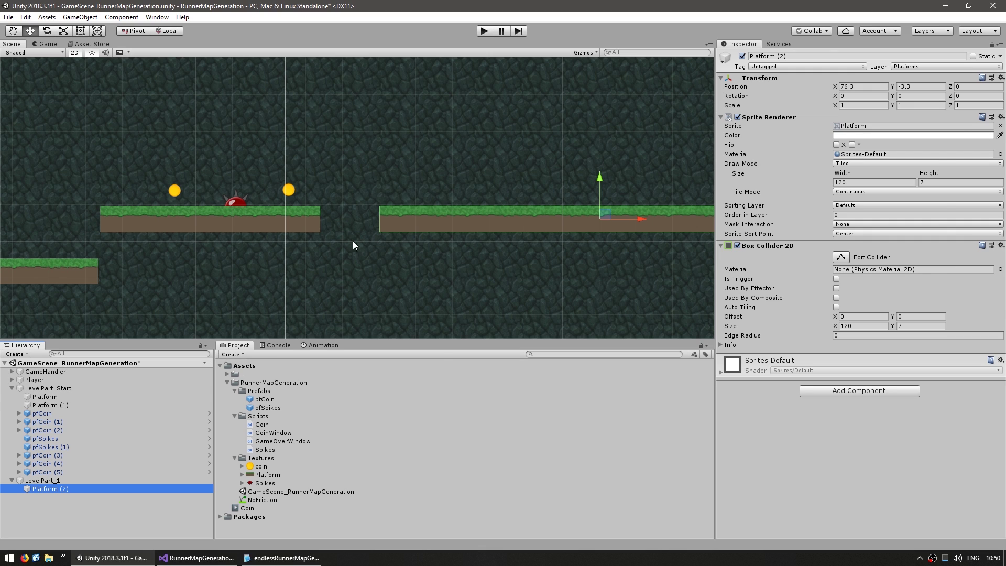
pyautogui.moveTo(62, 488); pyautogui.dragTo(260, 418)
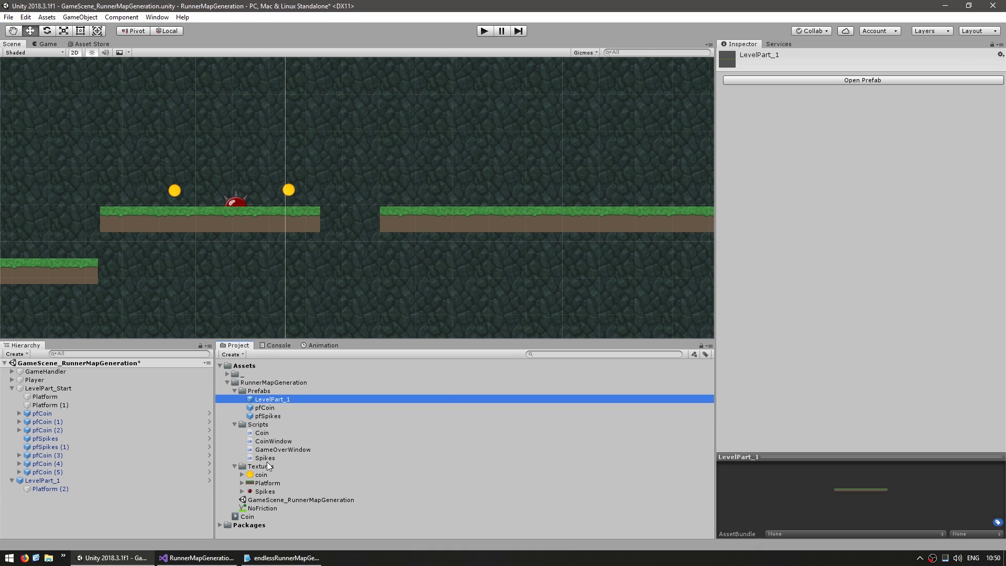
# - Create a C# script named LevelGenerator in the Scripts folder
pyautogui.rightClick(259, 425)
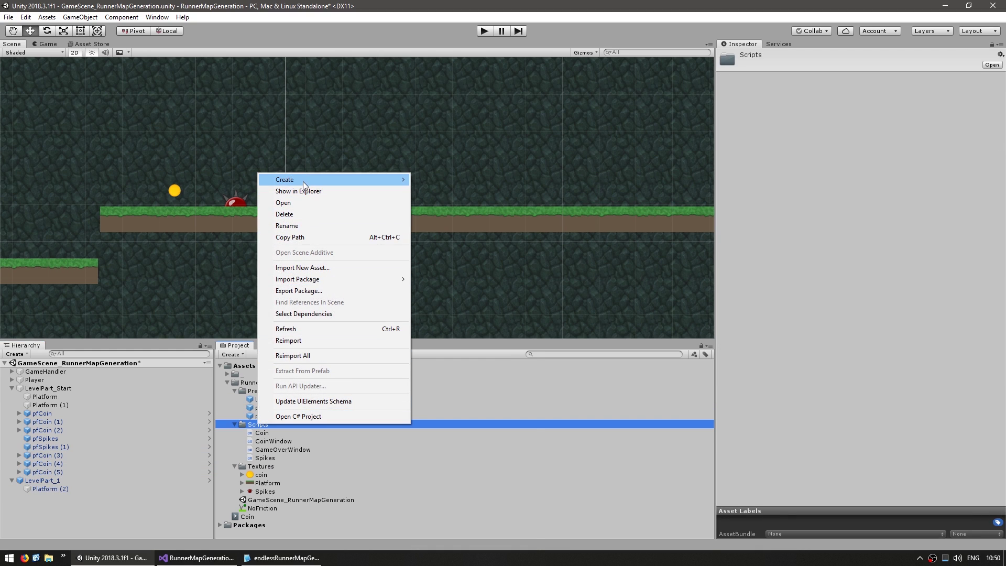
pyautogui.moveTo(303, 182)
pyautogui.click(435, 187)
pyautogui.write('Level')
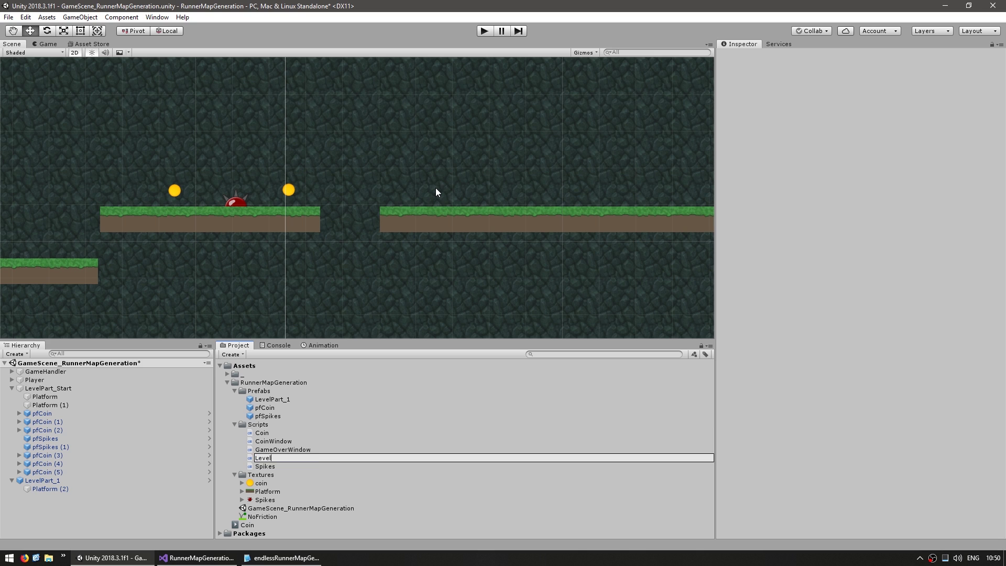
pyautogui.write('Generator')
pyautogui.press('Return')
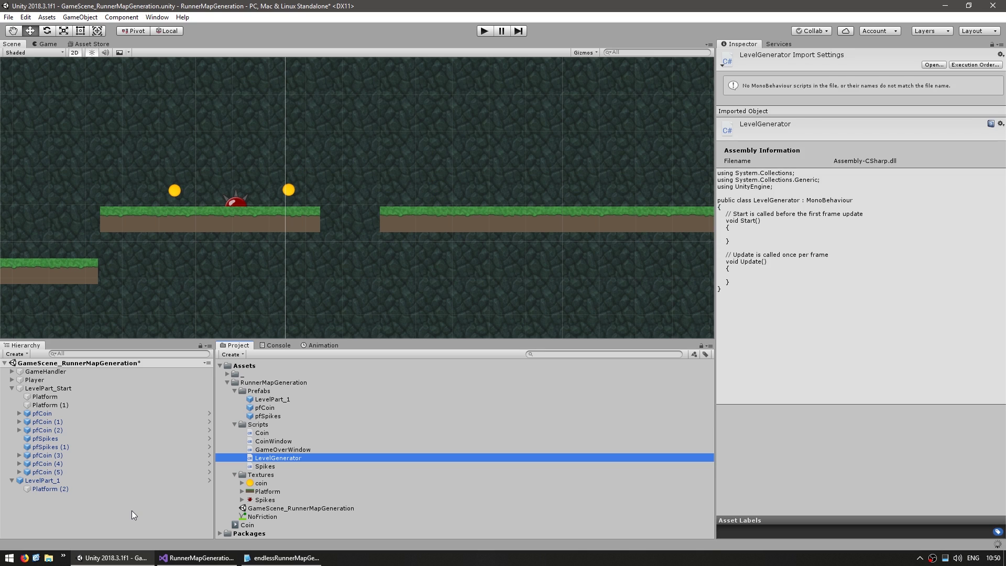
# - Add an empty LevelGenerator object to the scene and attach the LevelGenerator script to it
pyautogui.rightClick(131, 510)
pyautogui.click(97, 510)
pyautogui.rightClick(96, 509)
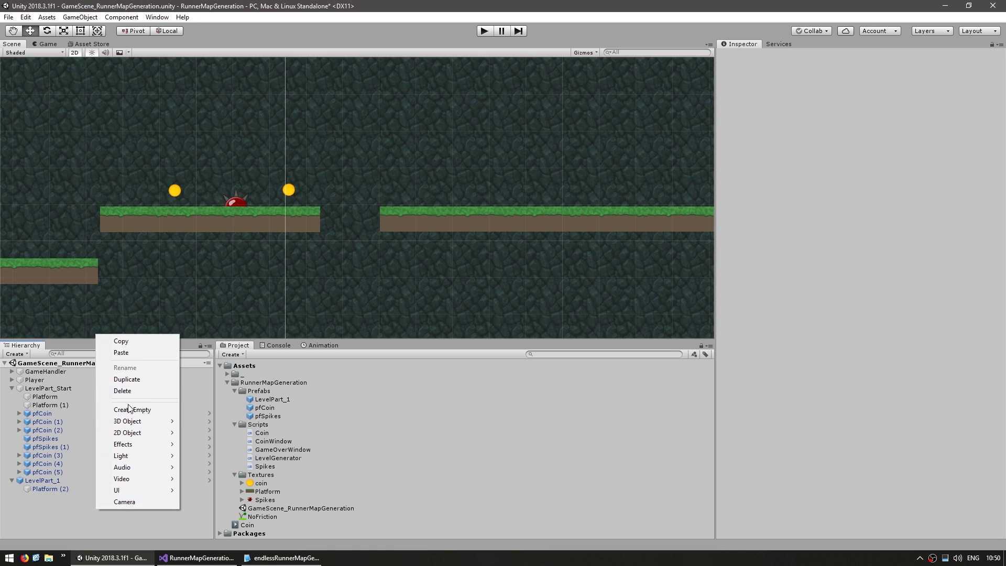
pyautogui.click(131, 412)
pyautogui.write('LevelGenerat')
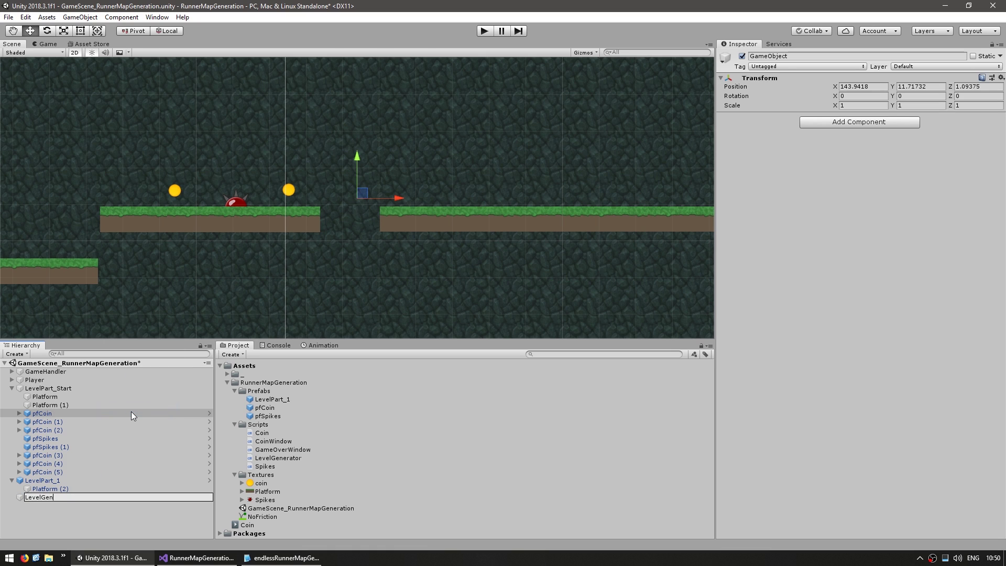
pyautogui.write('or')
pyautogui.press('Return')
pyautogui.moveTo(278, 458); pyautogui.dragTo(873, 324)
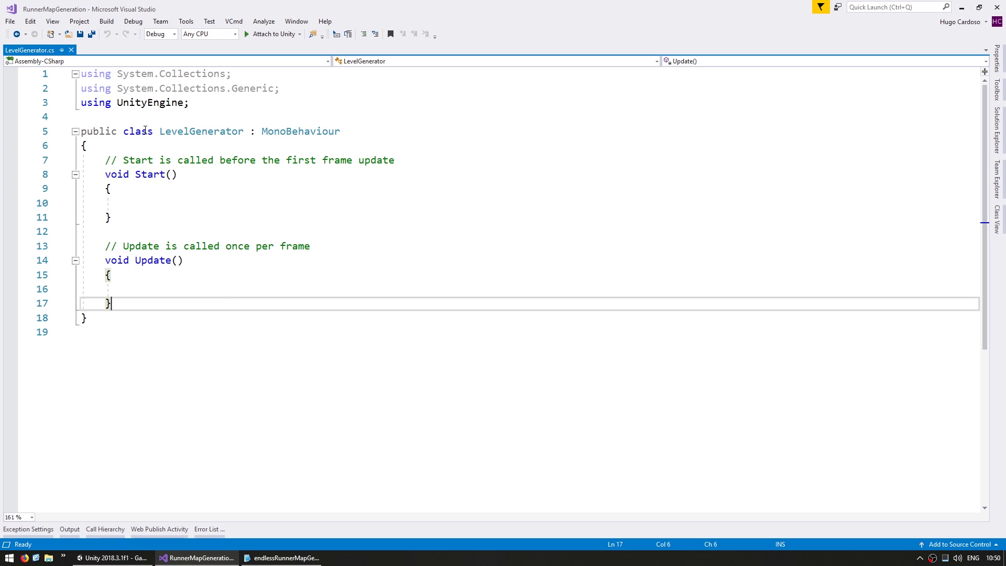
# - Replace the default Start and Update methods with an empty private void Awake()
pyautogui.keyDown('shift'); pyautogui.click(147, 145); pyautogui.keyUp('shift')
pyautogui.press('Return')
pyautogui.press('Return')
pyautogui.write('e void Awake() {')
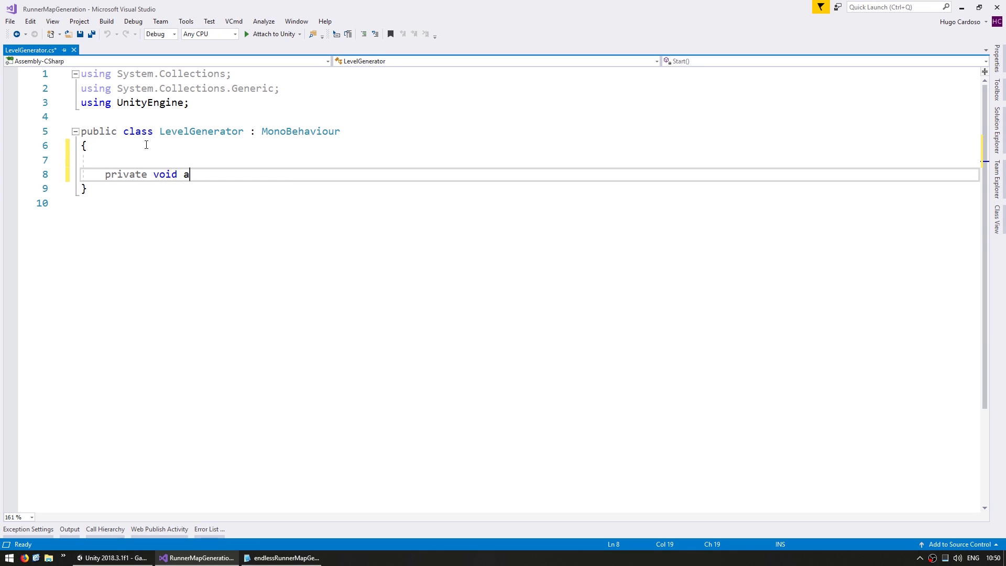
pyautogui.press('Return')
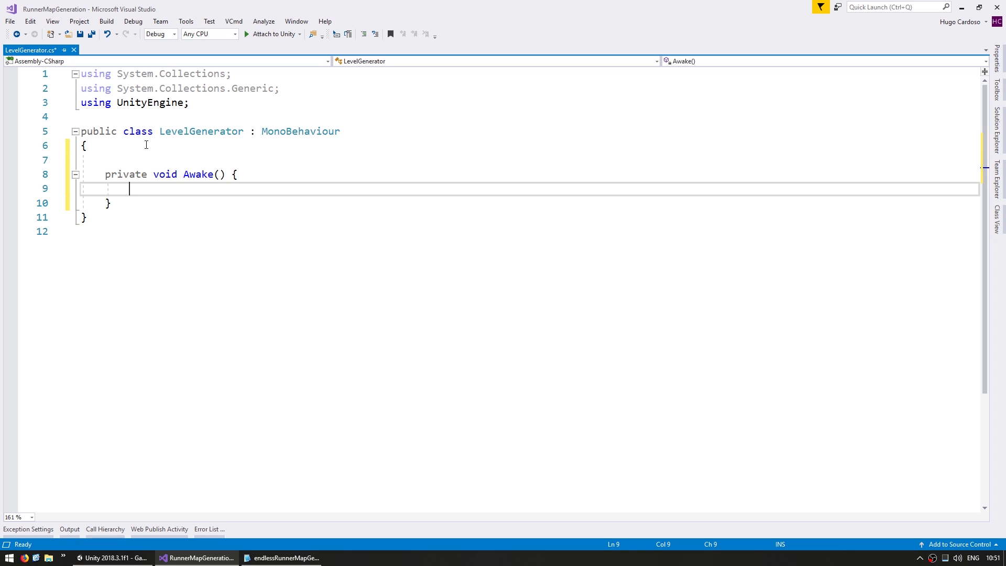
# - Declare [SerializeField] private Transform levelPart_1 above Awake and save the script
pyautogui.press('Up')
pyautogui.press('Up')
pyautogui.press('Return')
pyautogui.write('[SerializeField')
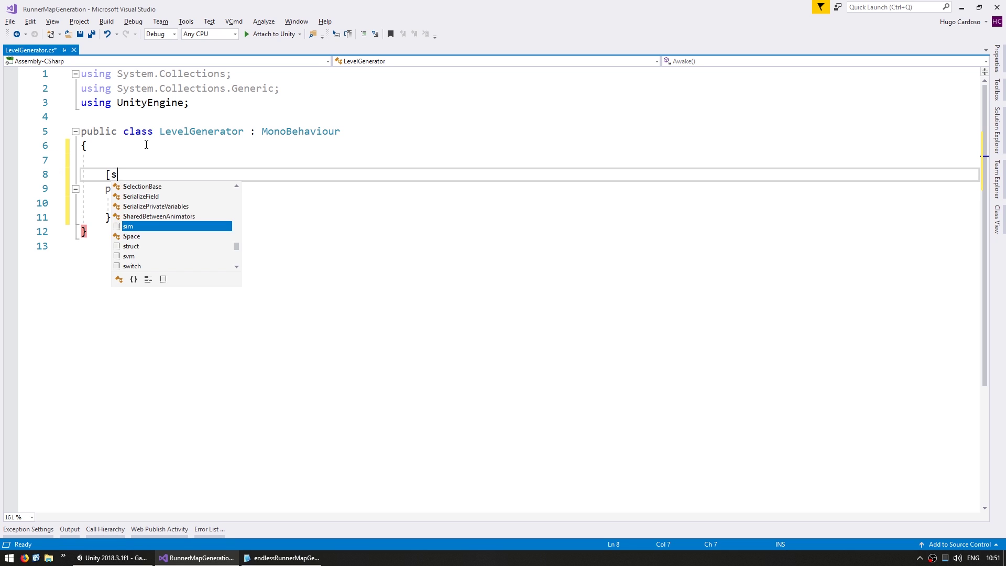
pyautogui.press('Tab')
pyautogui.write(']private Trnasfo')
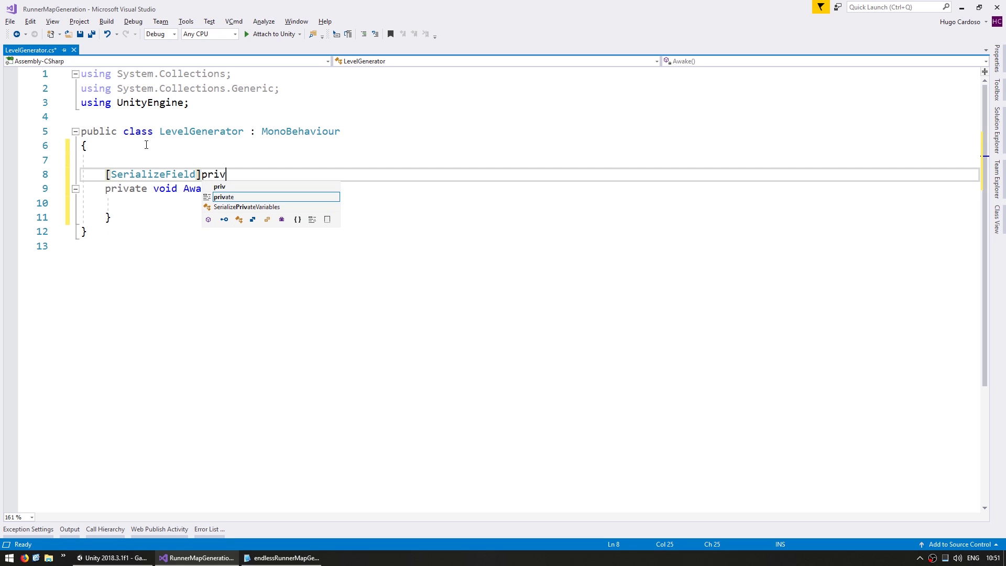
pyautogui.press('BackSpace')
pyautogui.press('BackSpace')
pyautogui.write('a')
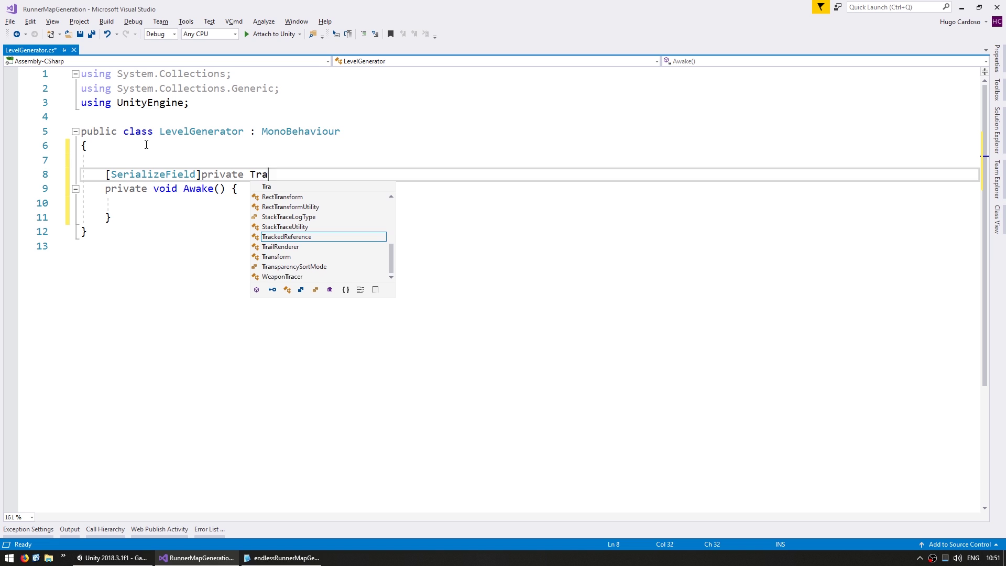
pyautogui.write('nsform levelPart_1;')
pyautogui.press('Return')
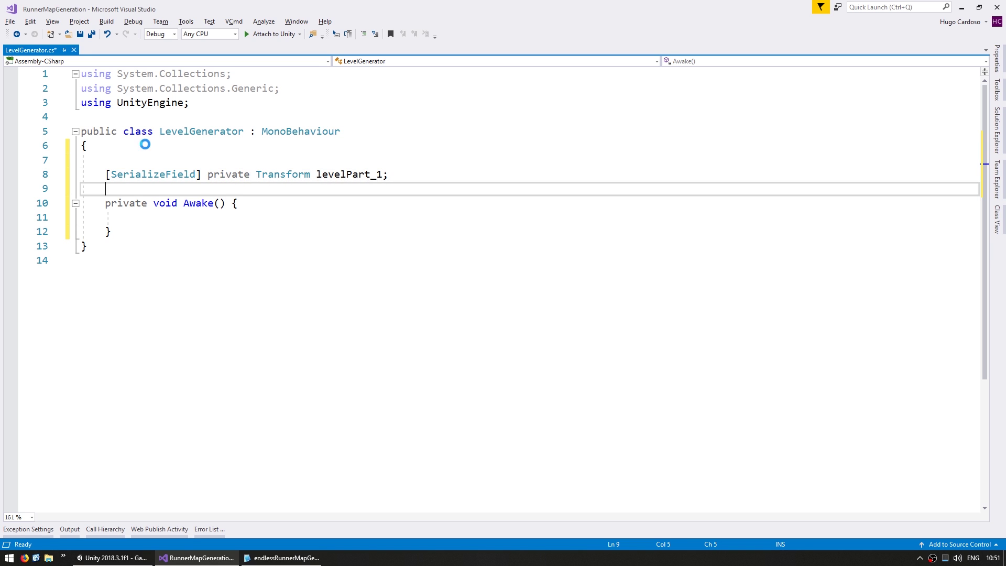
pyautogui.hotkey('ctrl', 's')
# - Assign the LevelPart_1 prefab to the script's field, then begin an Instantiate(levelPart_1, call in Awake
pyautogui.hotkey('alt', 'Tab')
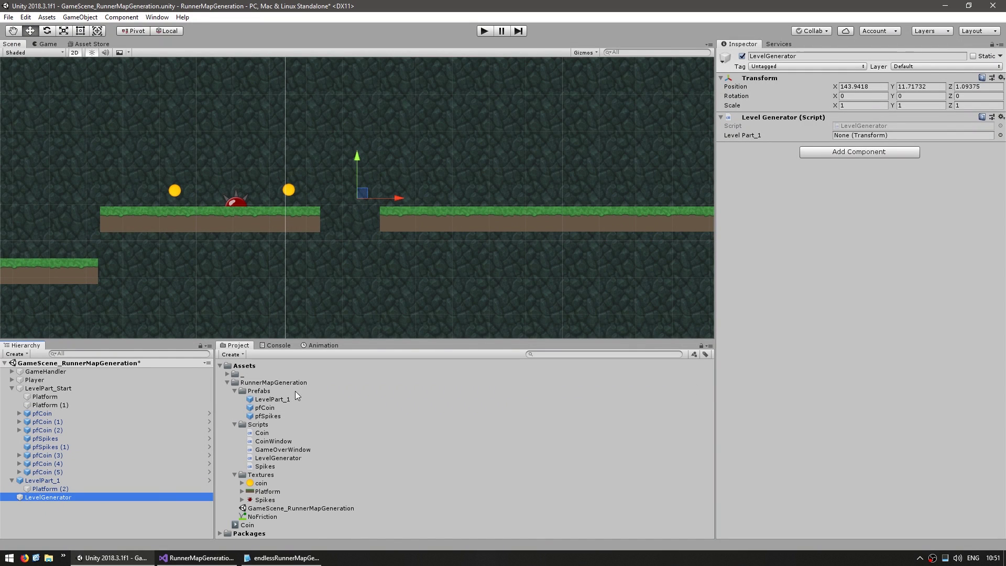
pyautogui.moveTo(283, 399); pyautogui.dragTo(902, 135)
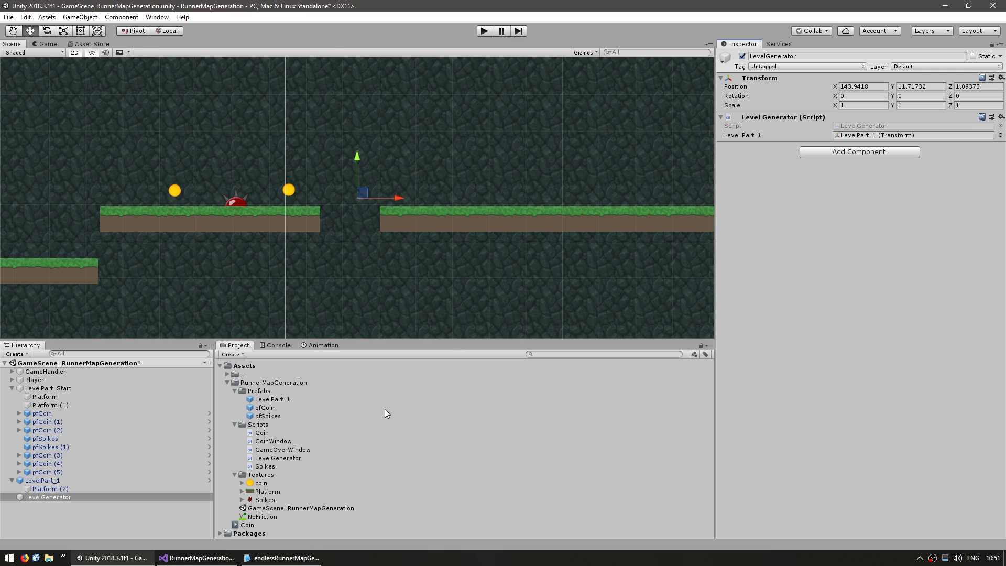
pyautogui.hotkey('alt', 'Tab')
pyautogui.write('Inst')
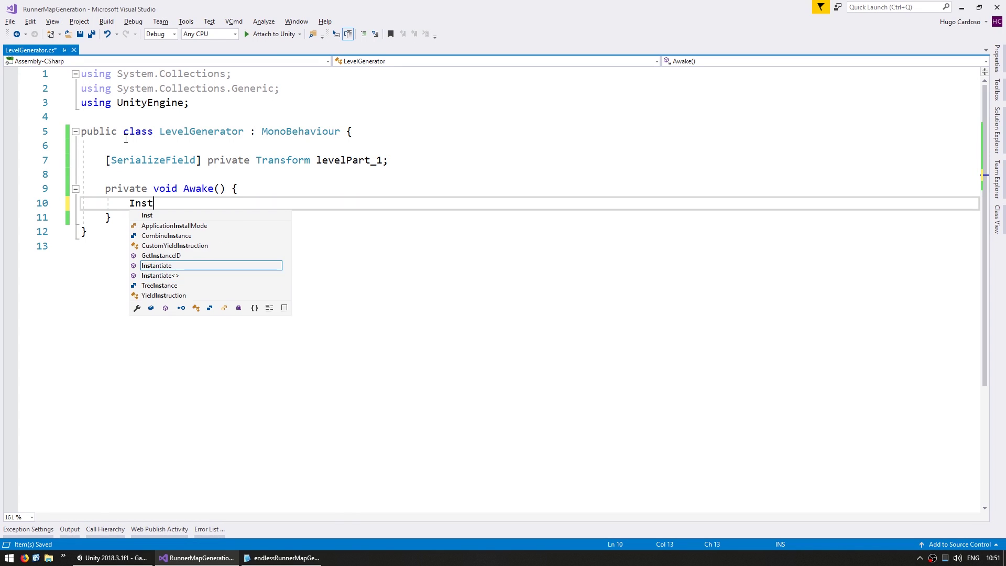
pyautogui.write('antiate(levelPart_1,')
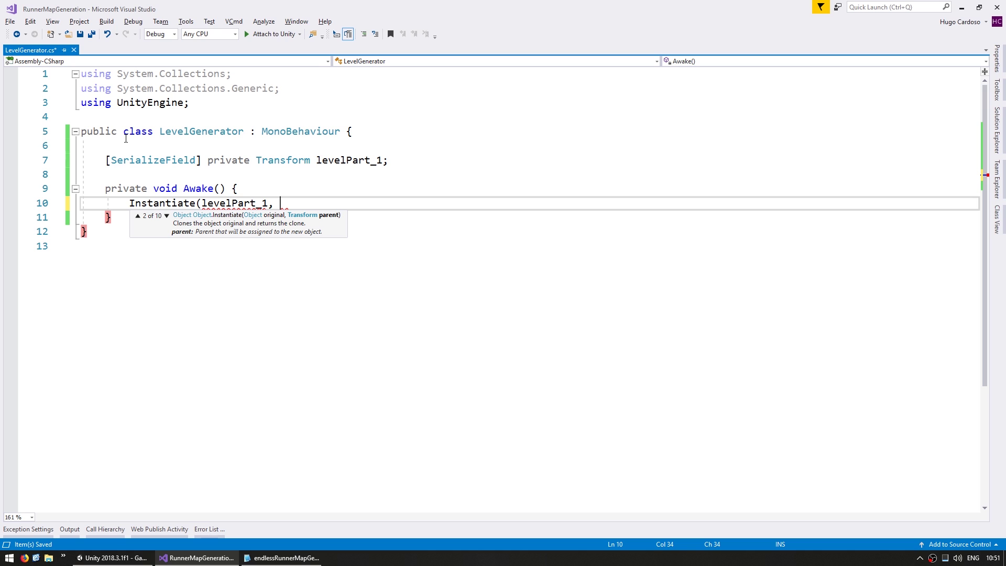
# - Check LevelPart_1's scene position, then finish Instantiate with new Vector3(134, 9) and Quaternion.identity
pyautogui.press('Down')
pyautogui.press('Down')
pyautogui.hotkey('alt', 'Tab')
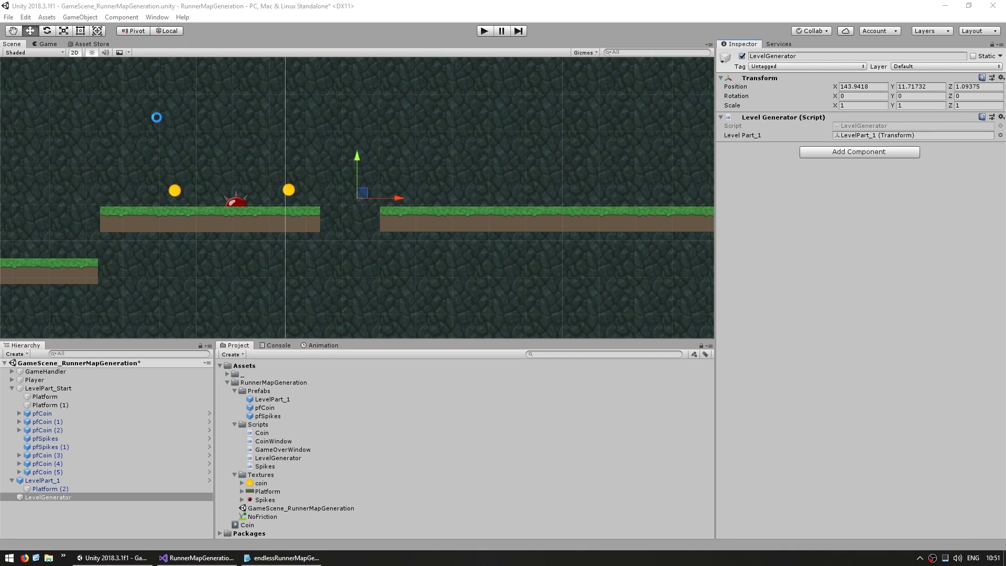
pyautogui.click(54, 480)
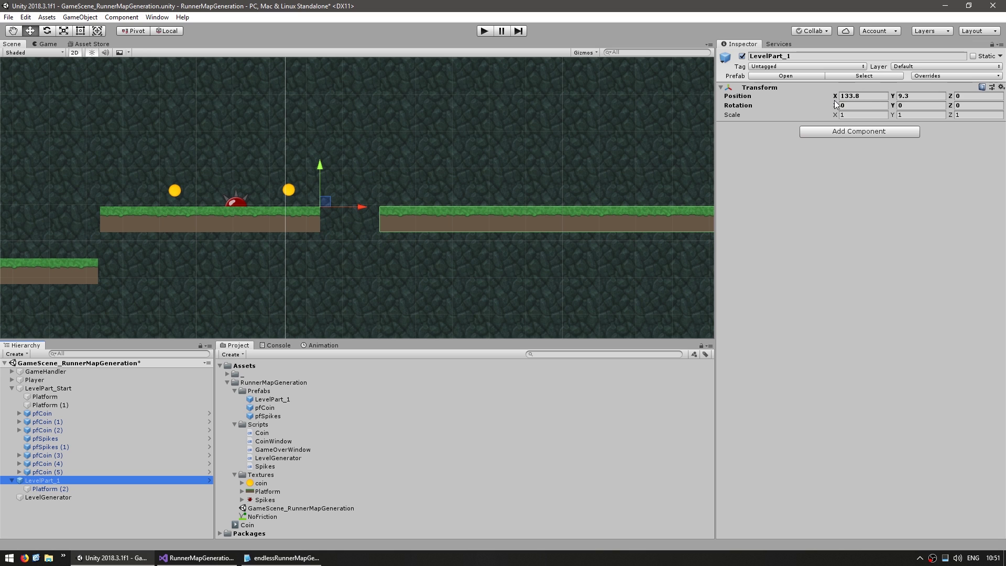
pyautogui.hotkey('alt', 'Tab')
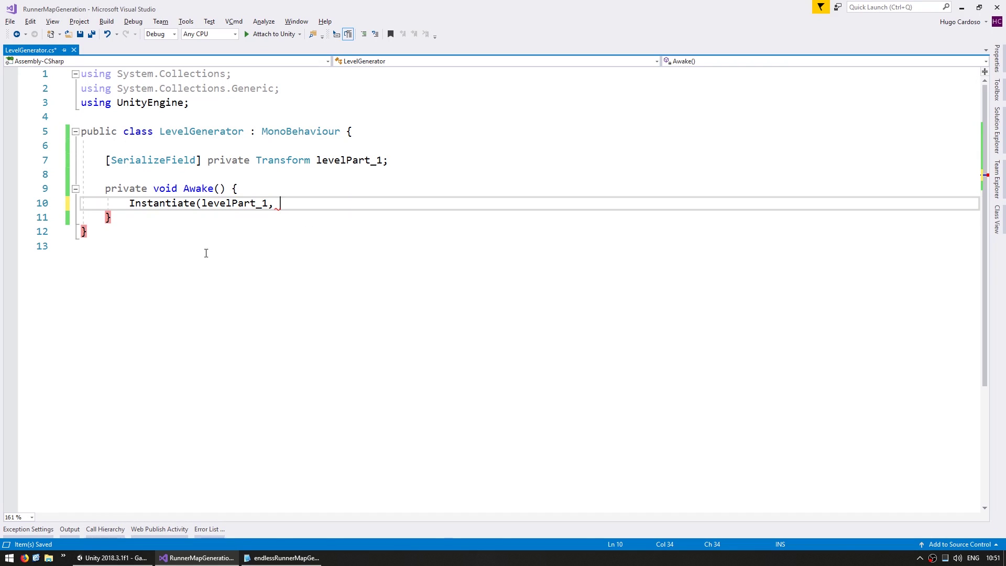
pyautogui.write('new Vector3(134, 9), Quaternion.identity);')
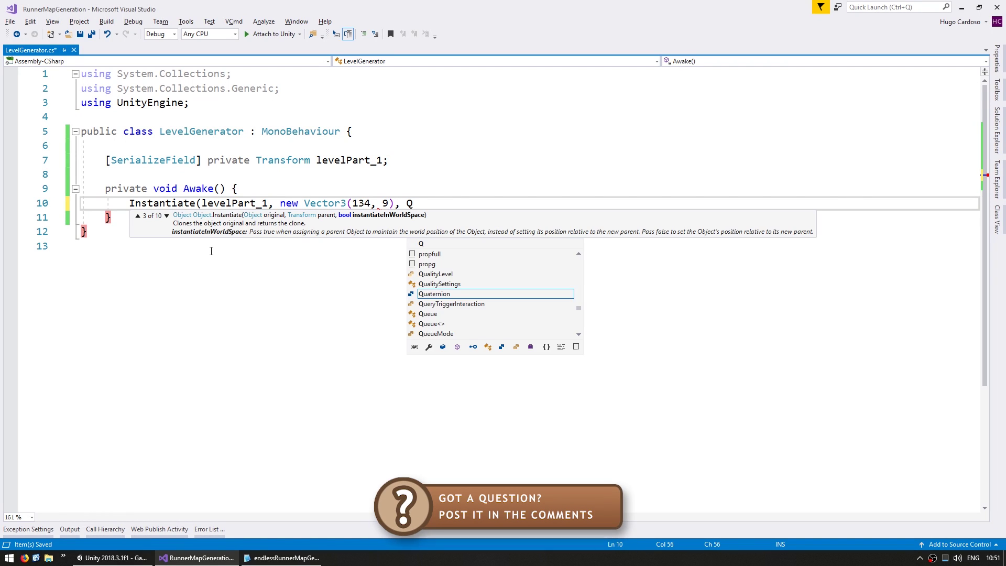
pyautogui.press('Left')
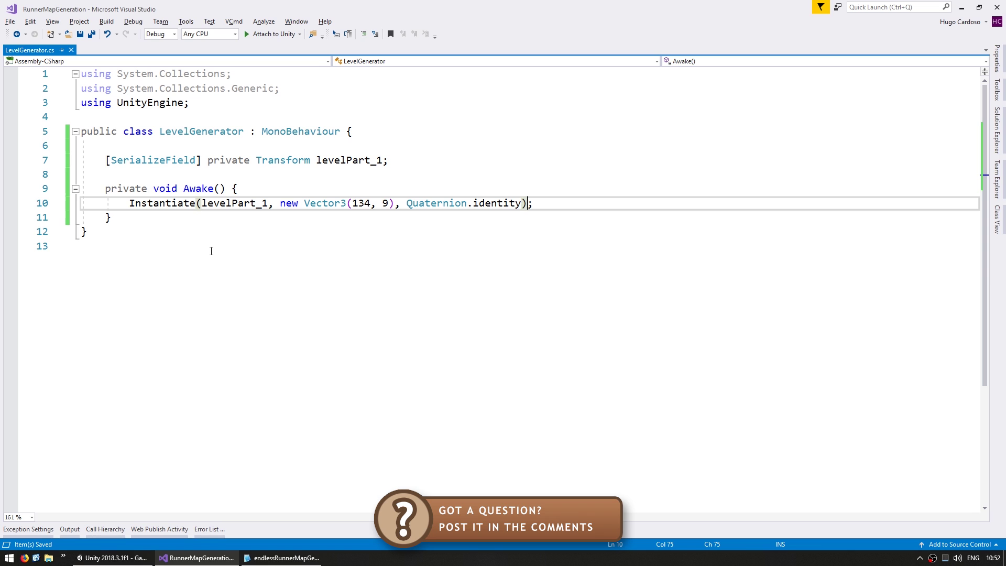
# - Review the Instantiate call, highlighting levelPart_1 and the 134, 9 spawn coordinates
pyautogui.click(335, 160)
pyautogui.moveTo(231, 203); pyautogui.dragTo(245, 203)
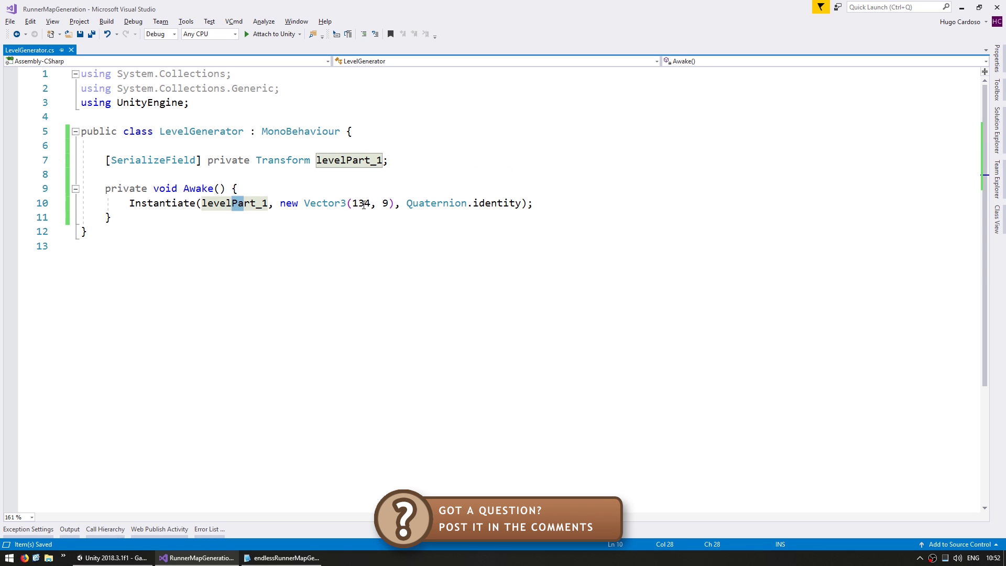
pyautogui.moveTo(352, 204); pyautogui.dragTo(387, 204)
pyautogui.hotkey('alt', 'Tab')
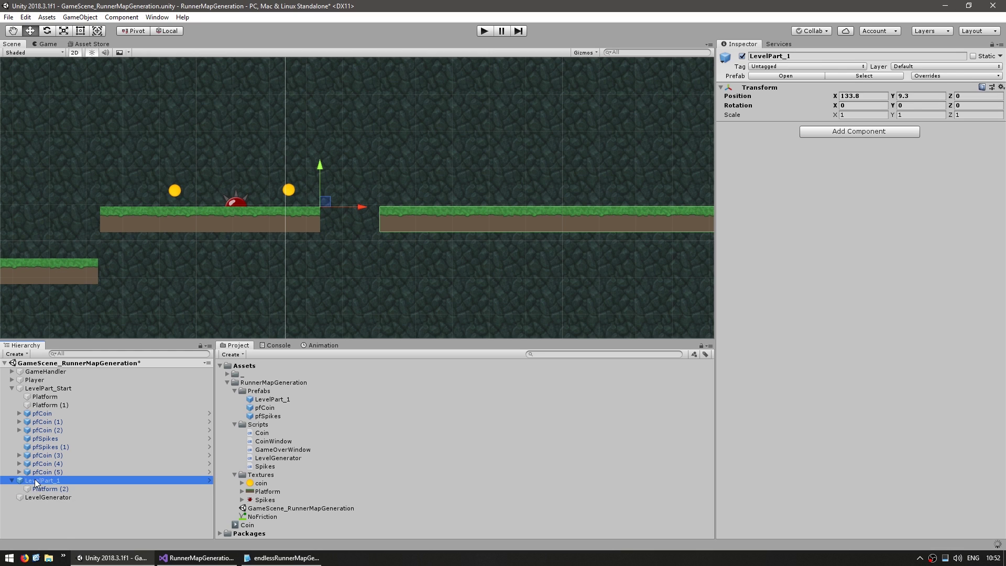
# - Delete the hand-placed LevelPart_1 from the Hierarchy and start play mode
pyautogui.click(42, 488)
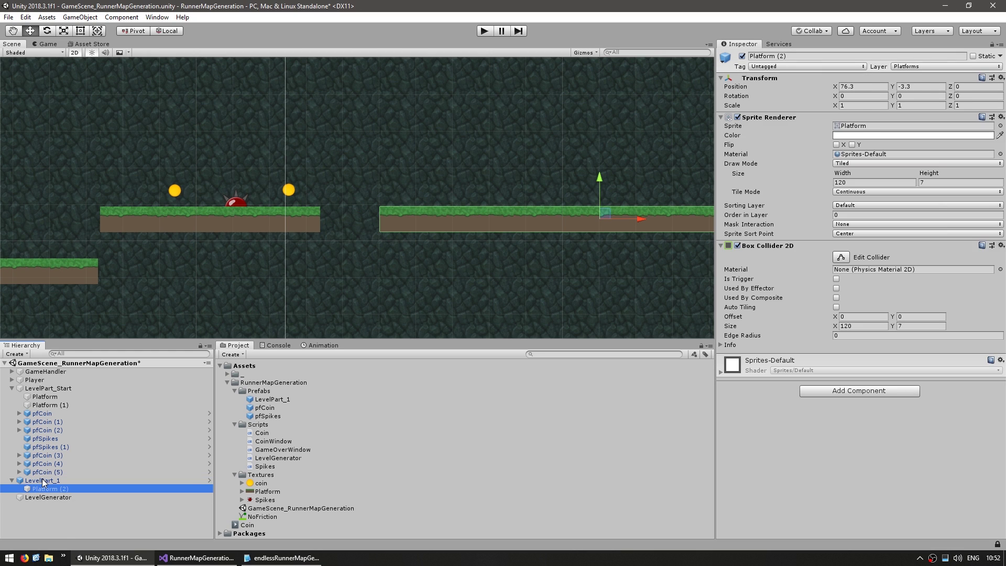
pyautogui.click(42, 481)
pyautogui.press('Delete')
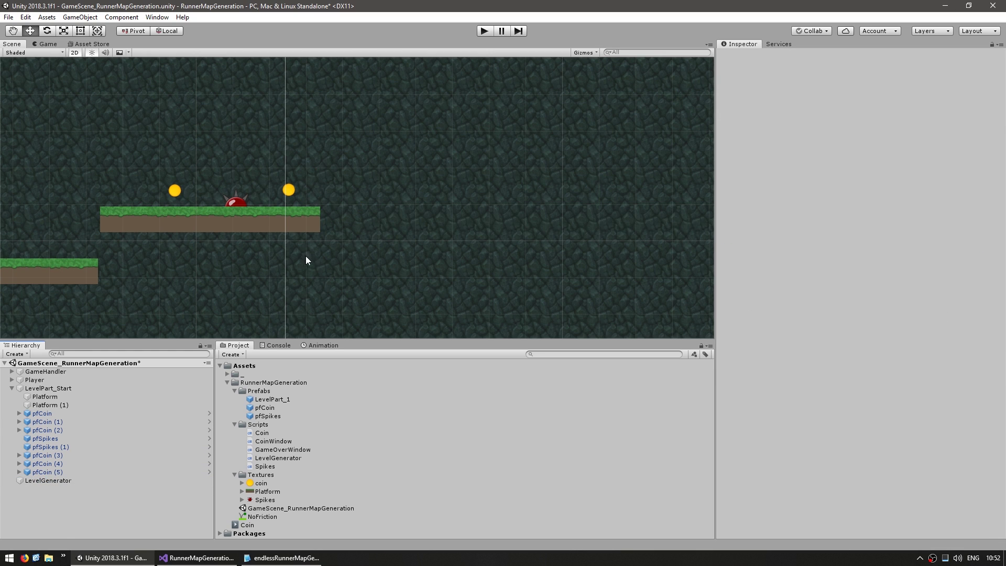
pyautogui.scroll(-2, 335, 252)
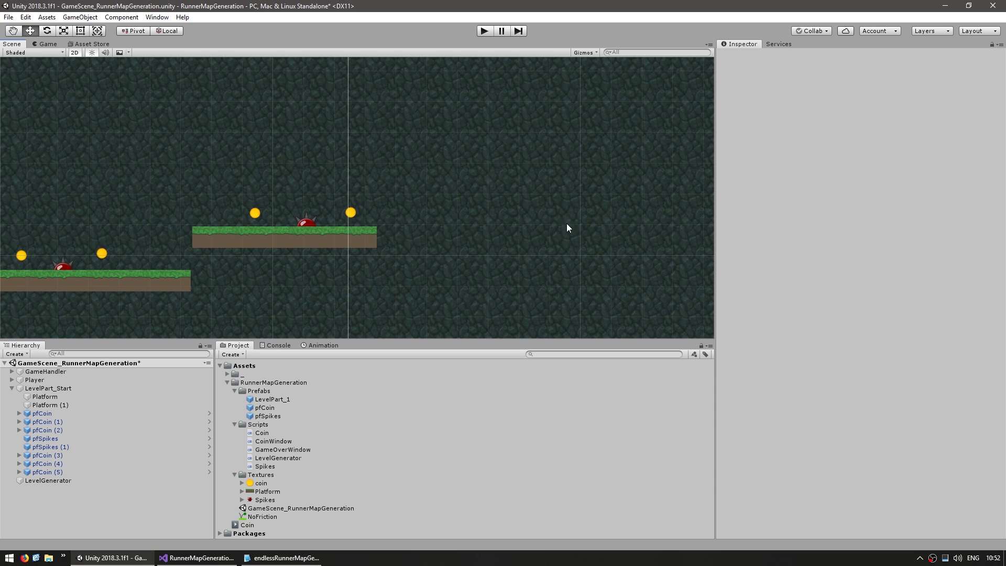
pyautogui.click(485, 30)
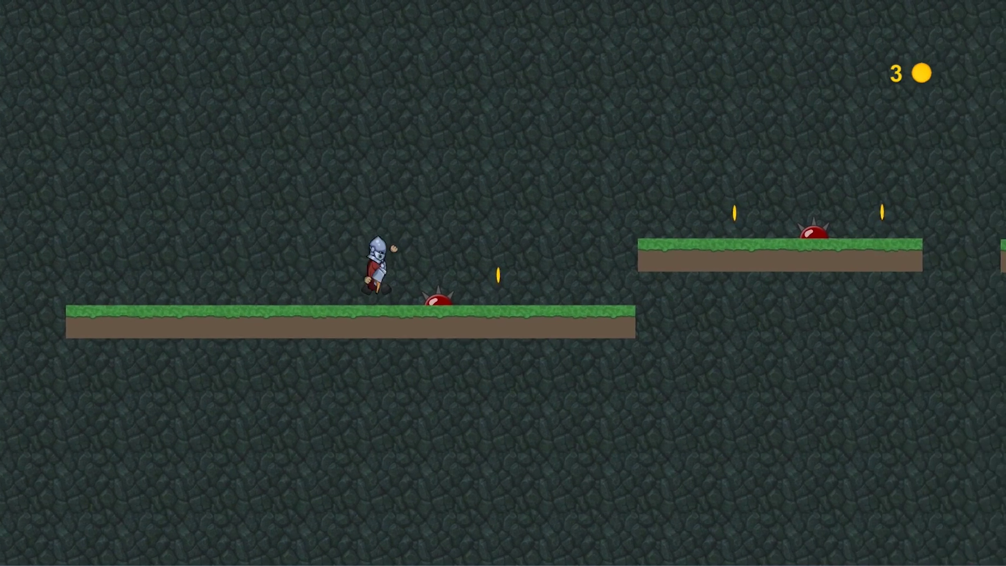
# - Jump the knight up and across the spawned platforms, raising the coin counter to 6
pyautogui.press('space')
pyautogui.press('space')
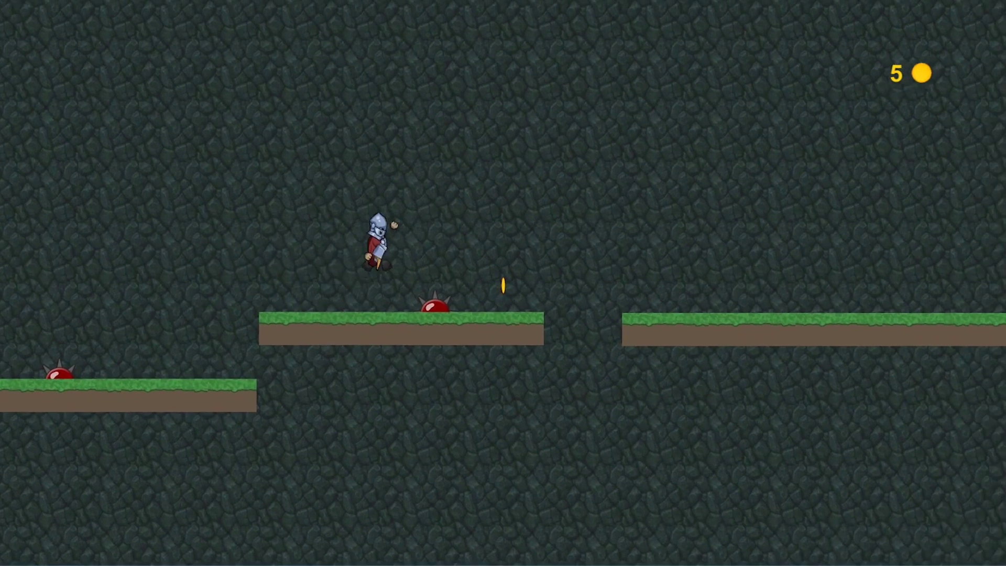
pyautogui.press('space')
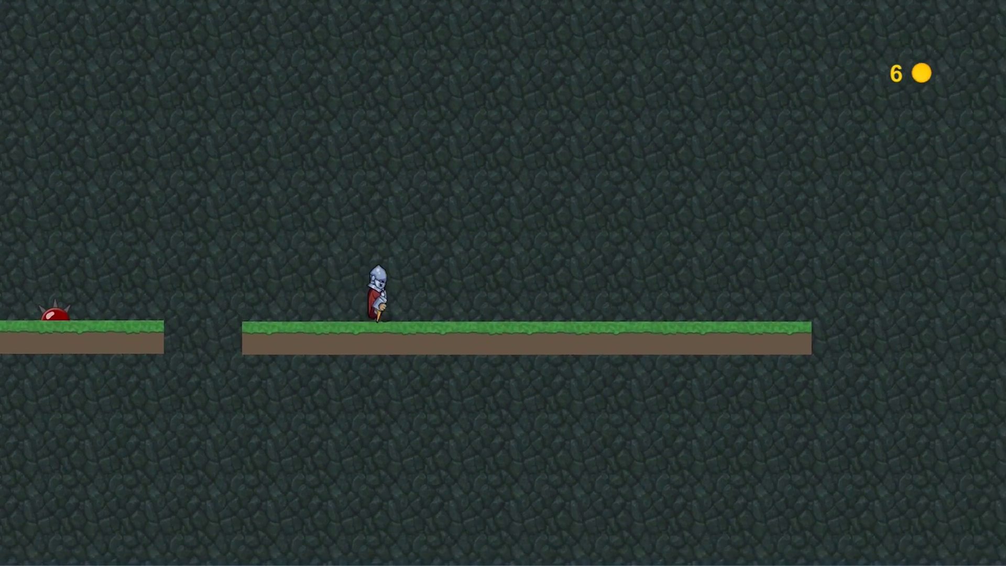
pyautogui.press('space')
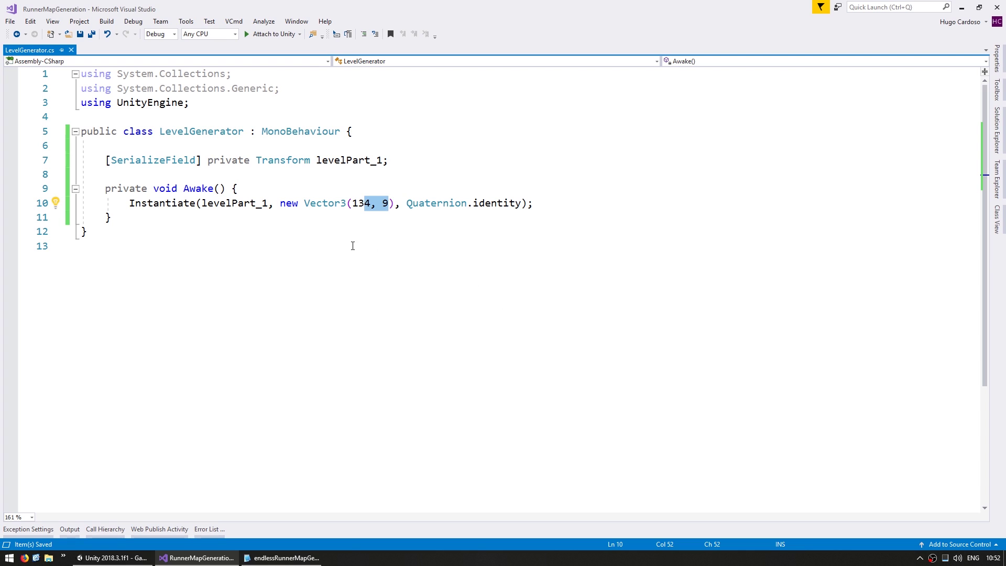
# - Declare a private void SpawnLevelPart(Vector3 spawnPosition) method below Awake
pyautogui.click(190, 219)
pyautogui.press('Return')
pyautogui.press('Return')
pyautogui.write('privat')
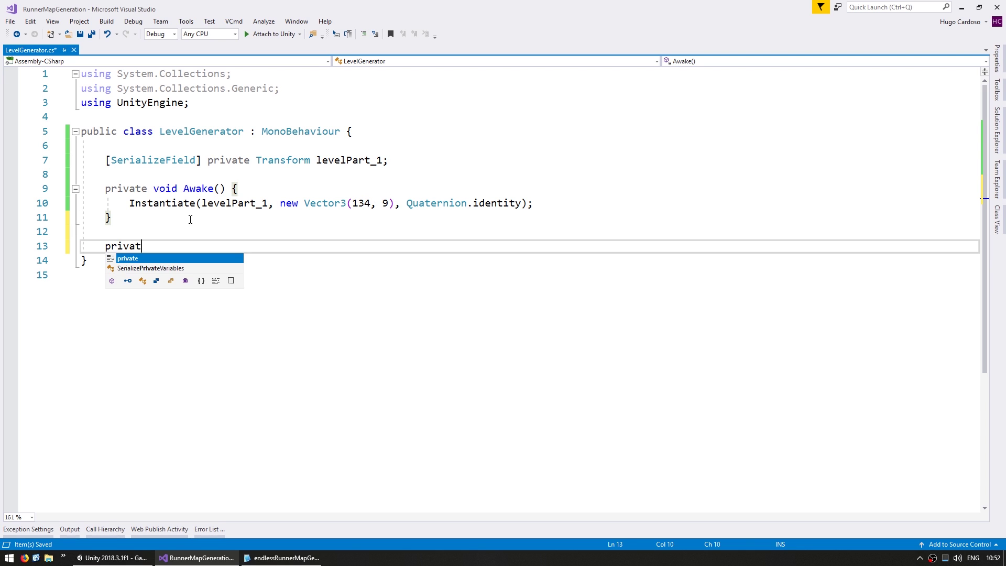
pyautogui.write('e void SpawnLevelPa')
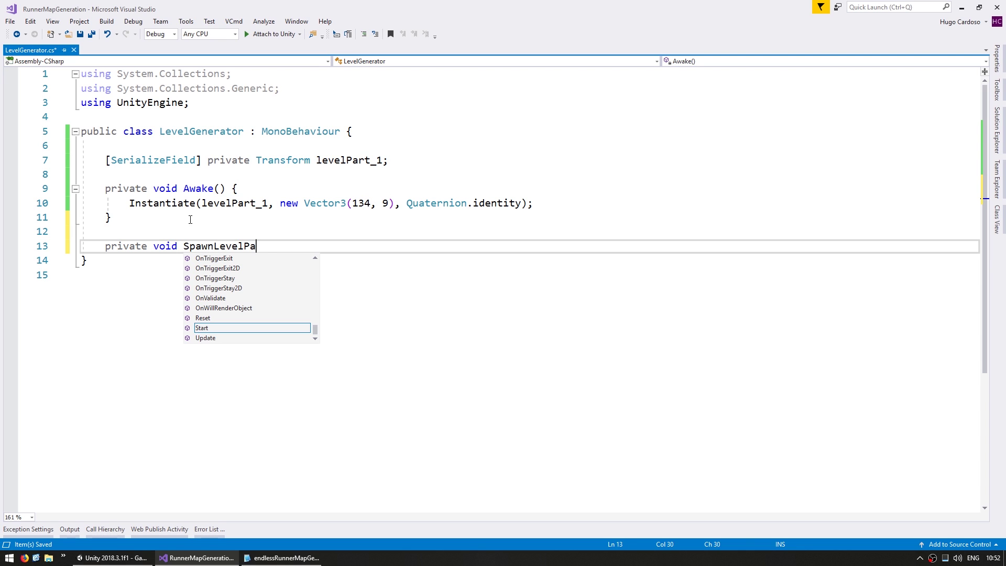
pyautogui.write('rt(Vector3 ')
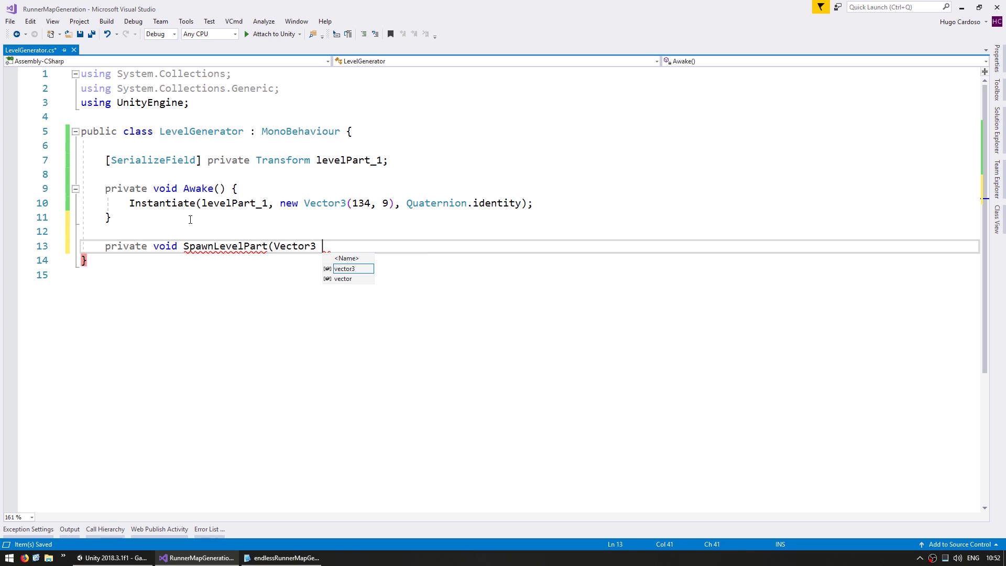
pyautogui.write('spawnPosition) {')
pyautogui.press('Return')
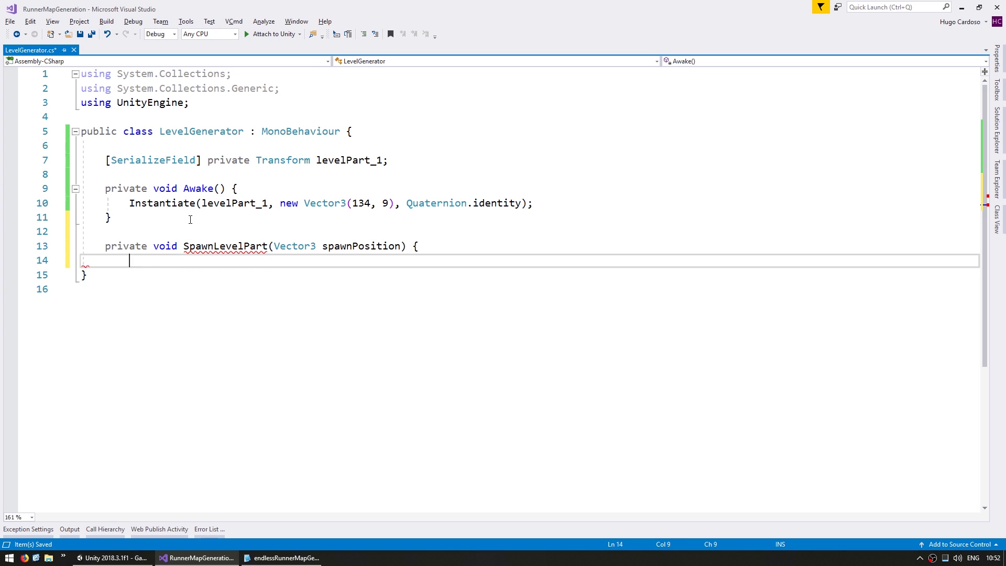
pyautogui.press('Down')
pyautogui.press('End')
pyautogui.press('Return')
# - Copy the Instantiate statement into SpawnLevelPart, using spawnPosition as its position, and save
pyautogui.press('Up')
pyautogui.press('Up')
pyautogui.press('Up')
pyautogui.press('Up')
pyautogui.press('Up')
pyautogui.press('Up')
pyautogui.hotkey('shift', 'End')
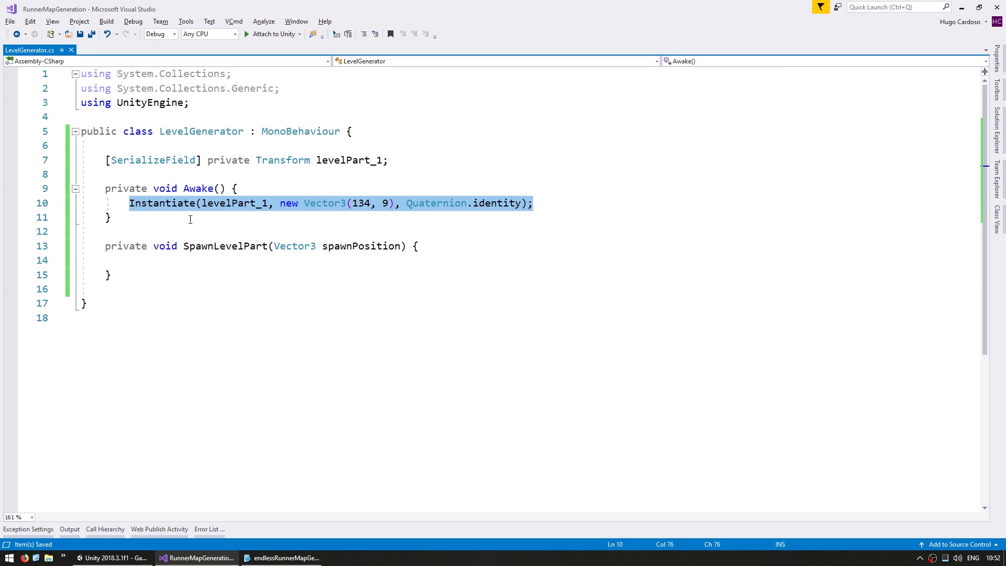
pyautogui.hotkey('ctrl', 'c')
pyautogui.press('Down')
pyautogui.press('Down')
pyautogui.press('Down')
pyautogui.press('Down')
pyautogui.hotkey('ctrl', 'v')
pyautogui.hotkey('ctrl', 'Left')
pyautogui.hotkey('ctrl', 'Left')
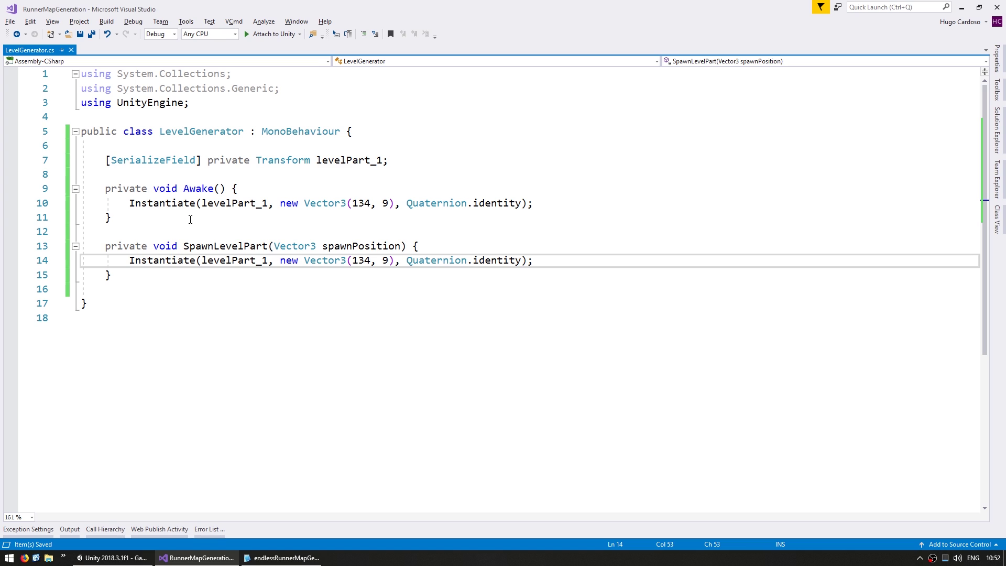
pyautogui.hotkey('ctrl', 'shift', 'Left')
pyautogui.hotkey('ctrl', 'shift', 'Left')
pyautogui.hotkey('ctrl', 'shift', 'Left')
pyautogui.hotkey('ctrl', 'shift', 'Left')
pyautogui.hotkey('ctrl', 'shift', 'Left')
pyautogui.hotkey('ctrl', 'shift', 'Left')
pyautogui.hotkey('ctrl', 'shift', 'Left')
pyautogui.write('spawn')
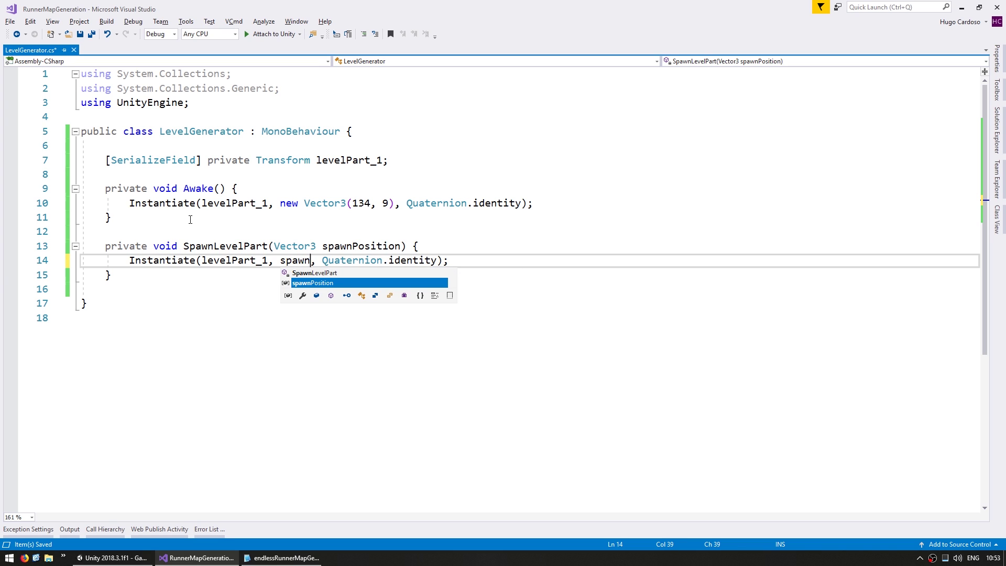
pyautogui.press('Tab')
pyautogui.hotkey('ctrl', 's')
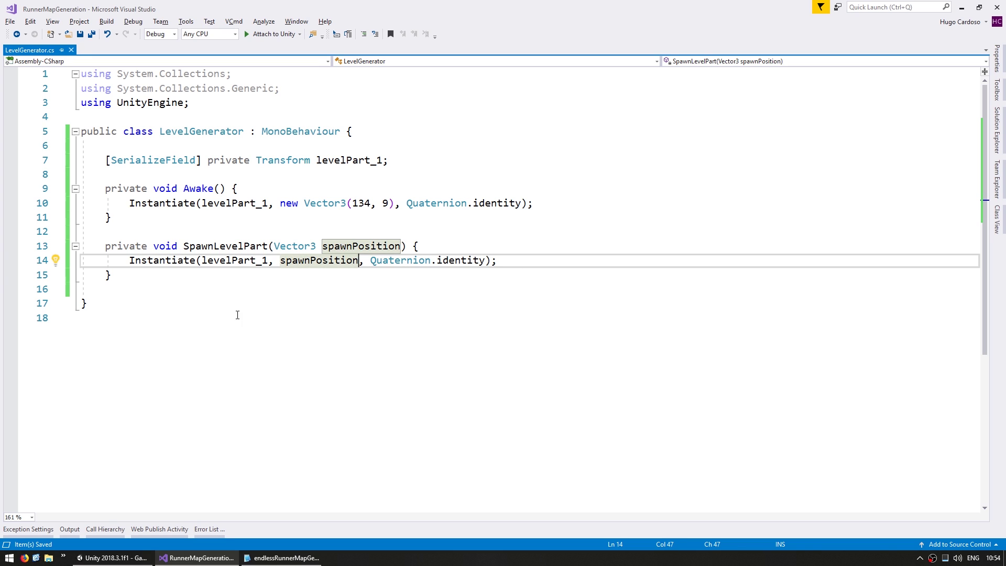
# - Replace Awake's Instantiate call with SpawnLevelPart(new Vector3(134, 9)), dropping the rotation argument
pyautogui.click(267, 246)
pyautogui.click(238, 205)
pyautogui.hotkey('ctrl', 'Right')
pyautogui.hotkey('ctrl', 'Right')
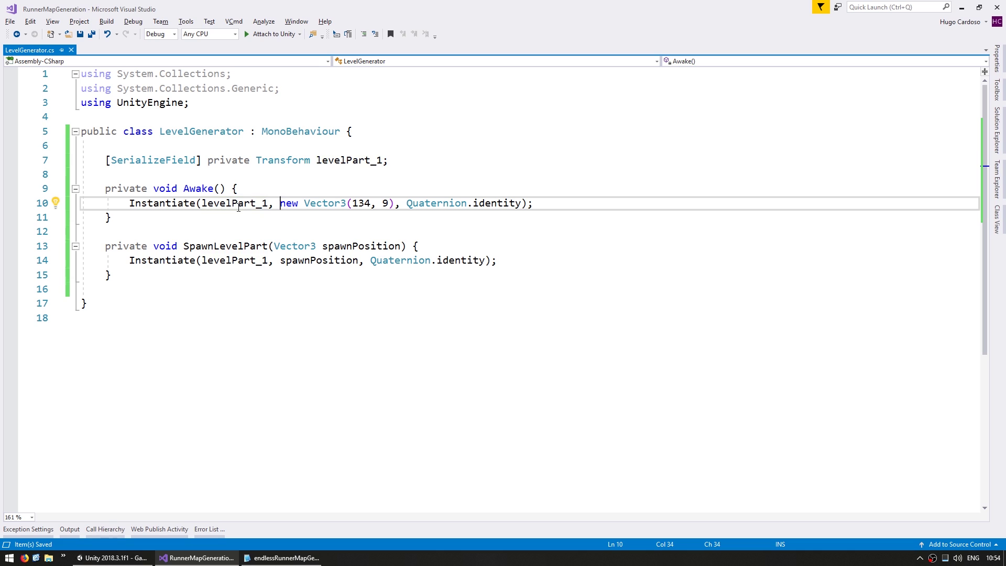
pyautogui.hotkey('ctrl', 'shift', 'Left')
pyautogui.hotkey('ctrl', 'shift', 'Left')
pyautogui.hotkey('ctrl', 'shift', 'Left')
pyautogui.hotkey('ctrl', 'shift', 'Left')
pyautogui.write('SpawnLevelPart(')
pyautogui.hotkey('ctrl', 'Right')
pyautogui.hotkey('ctrl', 'Right')
pyautogui.hotkey('ctrl', 'Right')
pyautogui.hotkey('ctrl', 'Right')
pyautogui.hotkey('ctrl', 'Right')
pyautogui.hotkey('ctrl', 'Right')
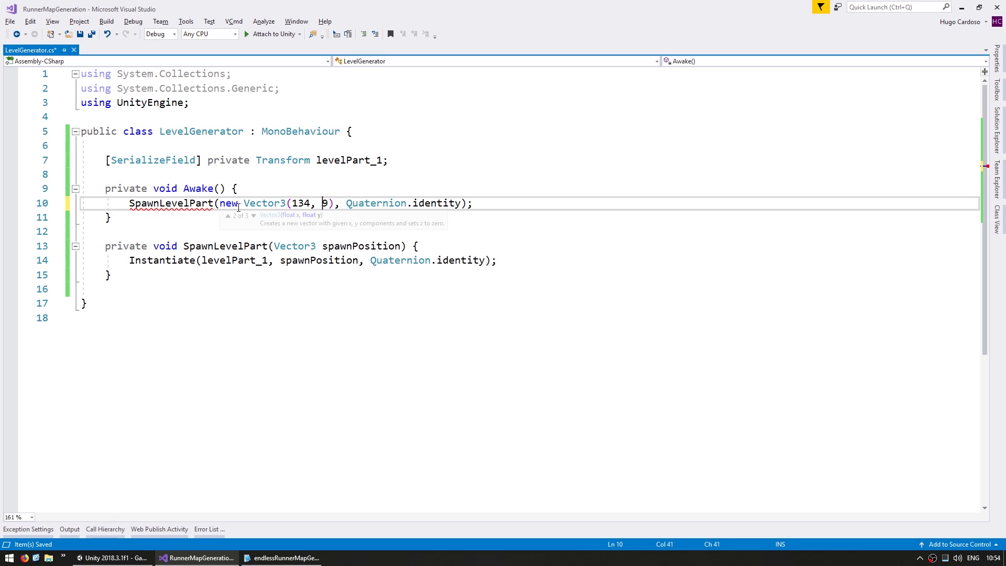
pyautogui.hotkey('shift', 'End')
pyautogui.hotkey('shift', 'Right')
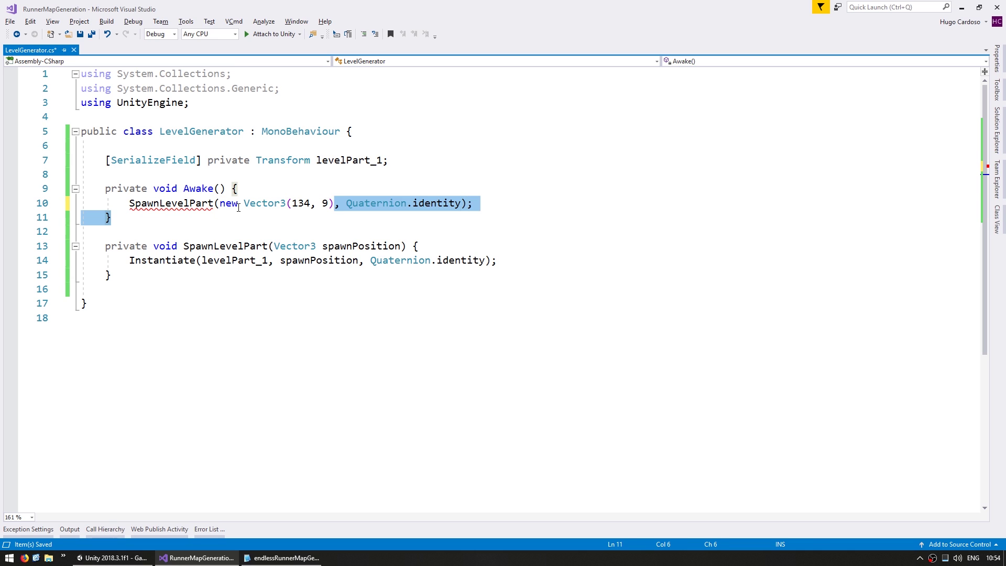
pyautogui.hotkey('shift', 'Left')
pyautogui.hotkey('shift', 'Left')
pyautogui.press('BackSpace')
pyautogui.press('End')
# - Duplicate it into three SpawnLevelPart calls, adding + new Vector3(70, 0) to two of them
pyautogui.hotkey('ctrl', 'd')
pyautogui.hotkey('ctrl', 'd')
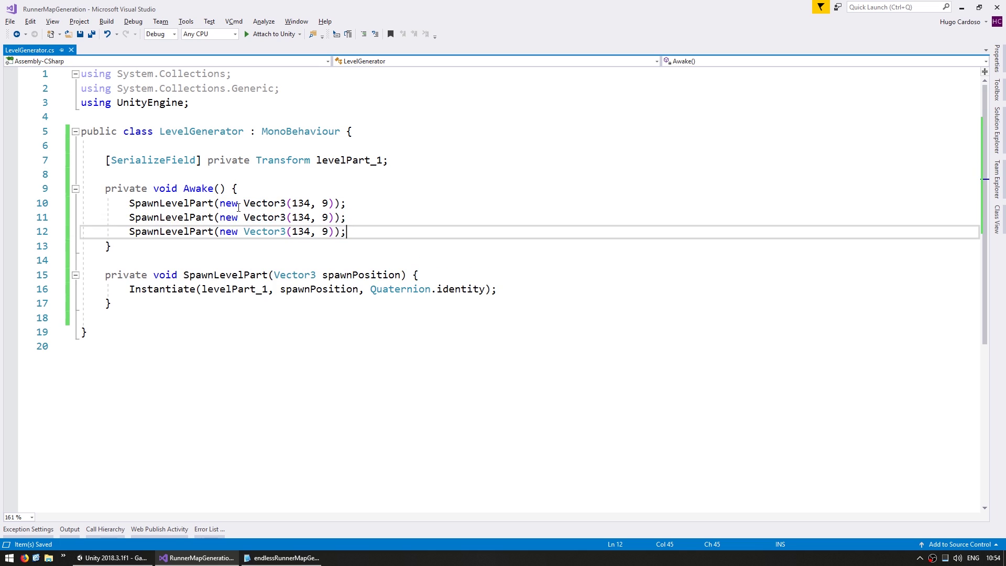
pyautogui.press('Up')
pyautogui.press('Left')
pyautogui.write('+ n')
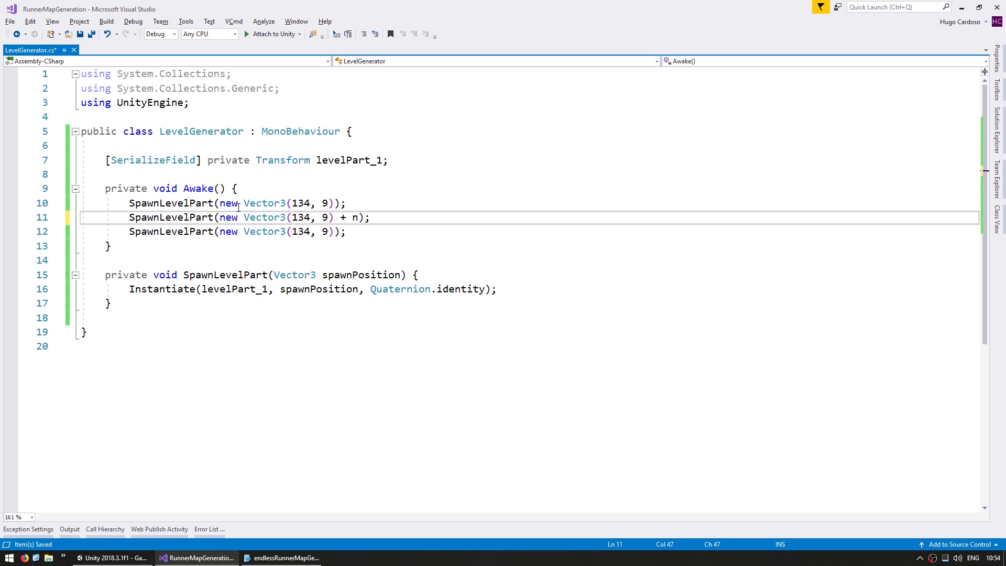
pyautogui.write('ew Vector3(70')
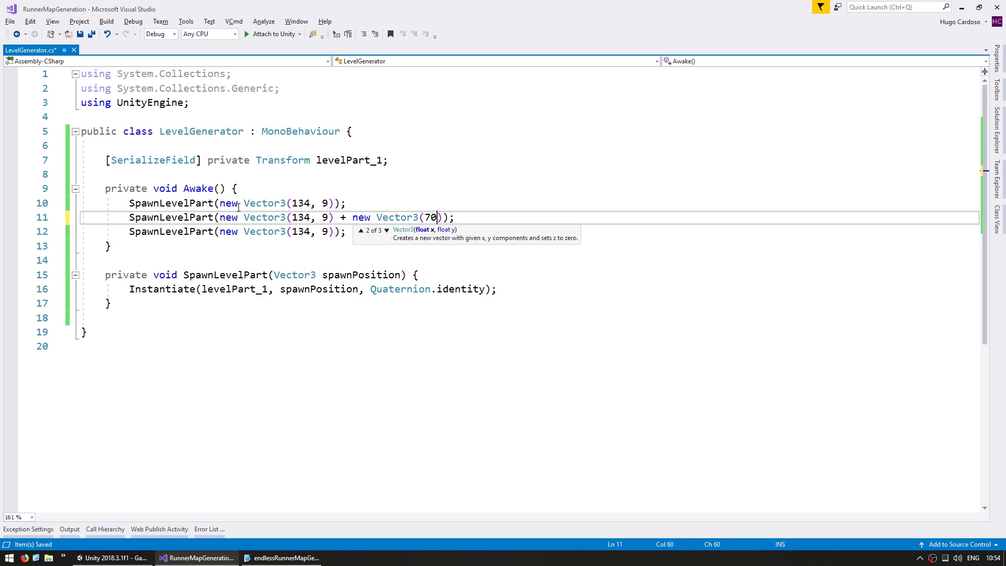
pyautogui.press('Right')
pyautogui.hotkey('ctrl', 'shift', 'Left')
pyautogui.hotkey('ctrl', 'shift', 'Left')
pyautogui.hotkey('ctrl', 'shift', 'Left')
pyautogui.hotkey('ctrl', 'shift', 'Left')
pyautogui.hotkey('ctrl', 'shift', 'Left')
pyautogui.hotkey('ctrl', 'shift', 'Left')
pyautogui.hotkey('ctrl', 'shift', 'Left')
pyautogui.hotkey('ctrl', 'shift', 'Left')
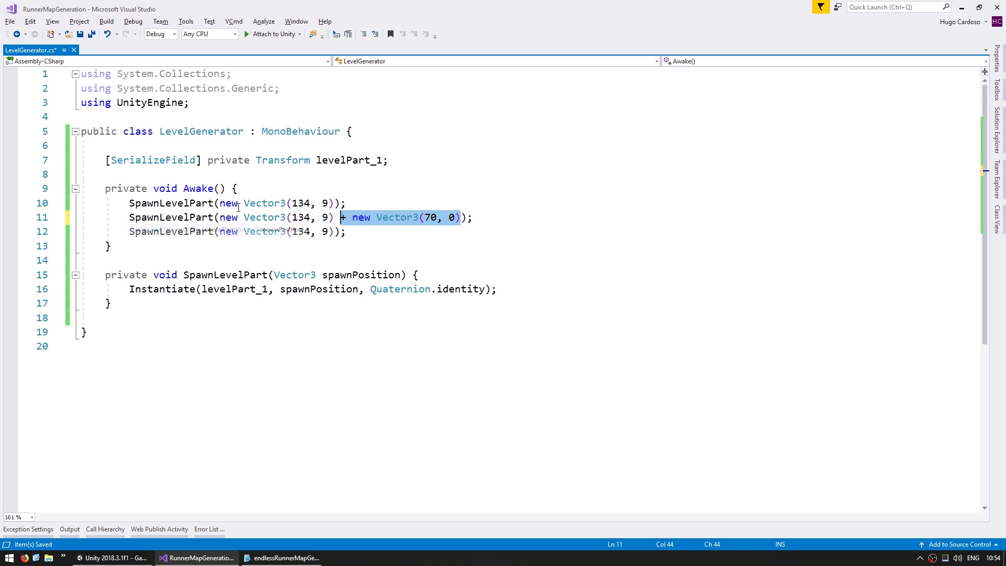
pyautogui.hotkey('shift', 'Left')
pyautogui.hotkey('ctrl', 'c')
pyautogui.press('Down')
pyautogui.hotkey('ctrl', 'v')
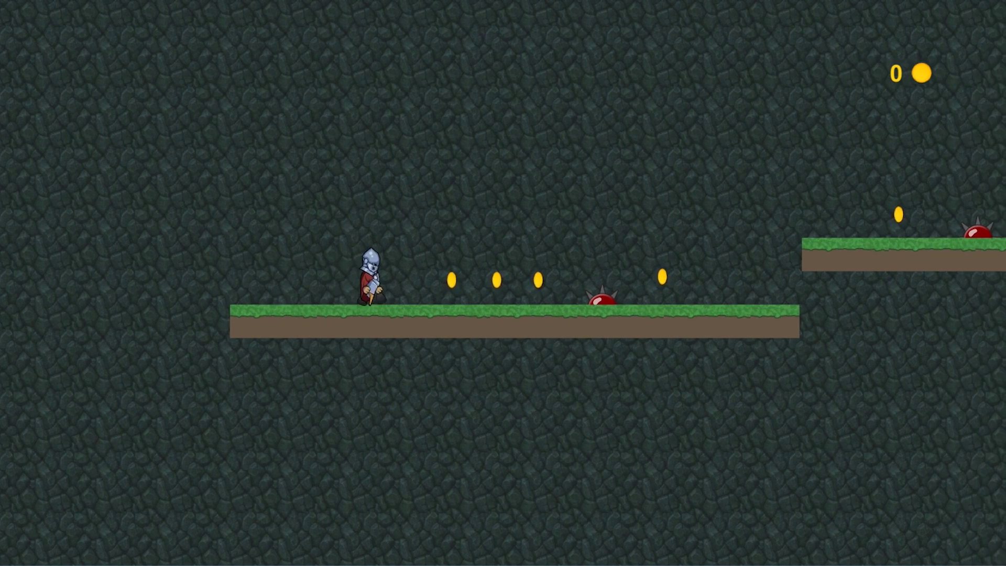
# - Jump the knight across the gaps between generated LevelPart_1 platforms, collecting 6 coins until it falls
pyautogui.press('space')
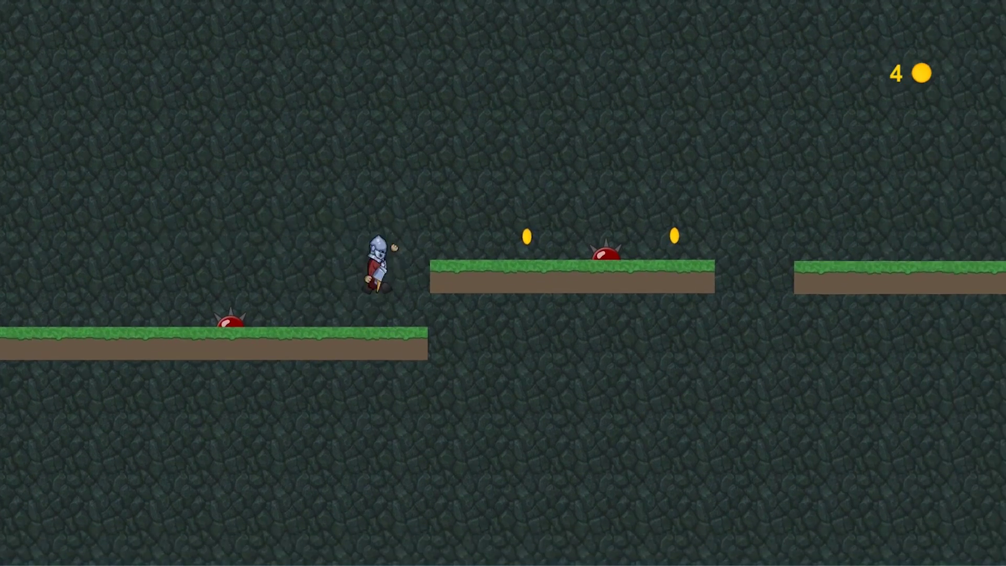
pyautogui.press('space')
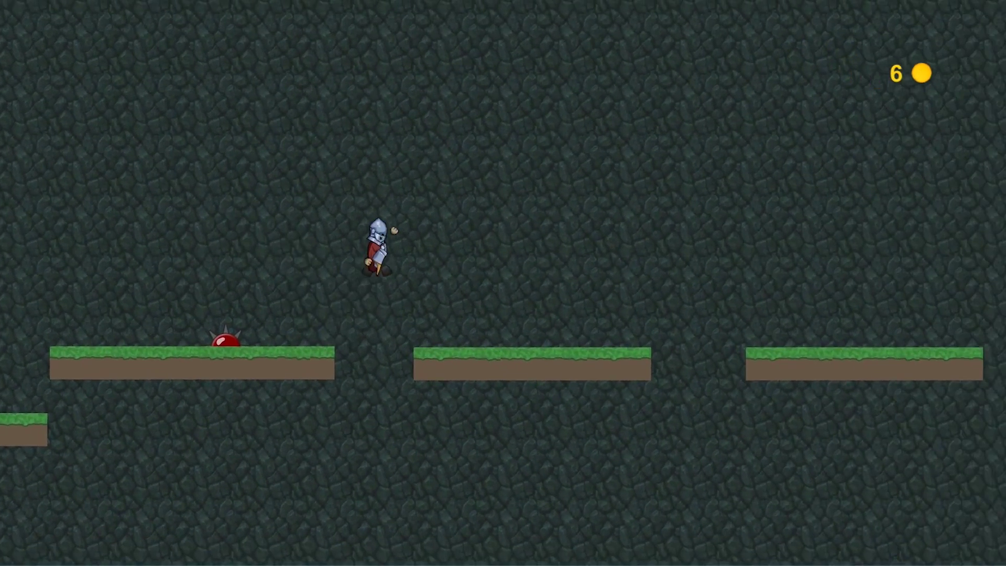
pyautogui.press('space')
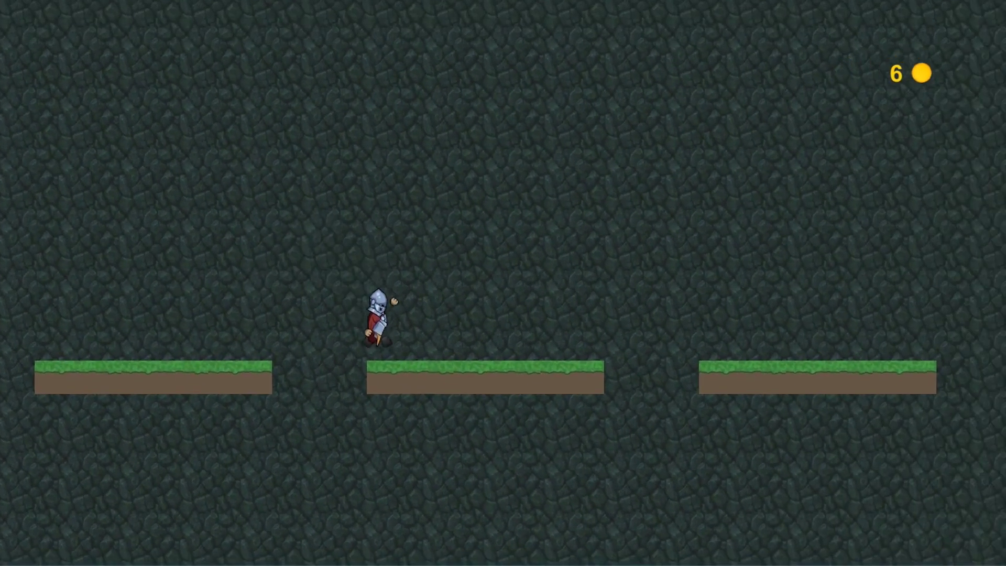
pyautogui.press('space')
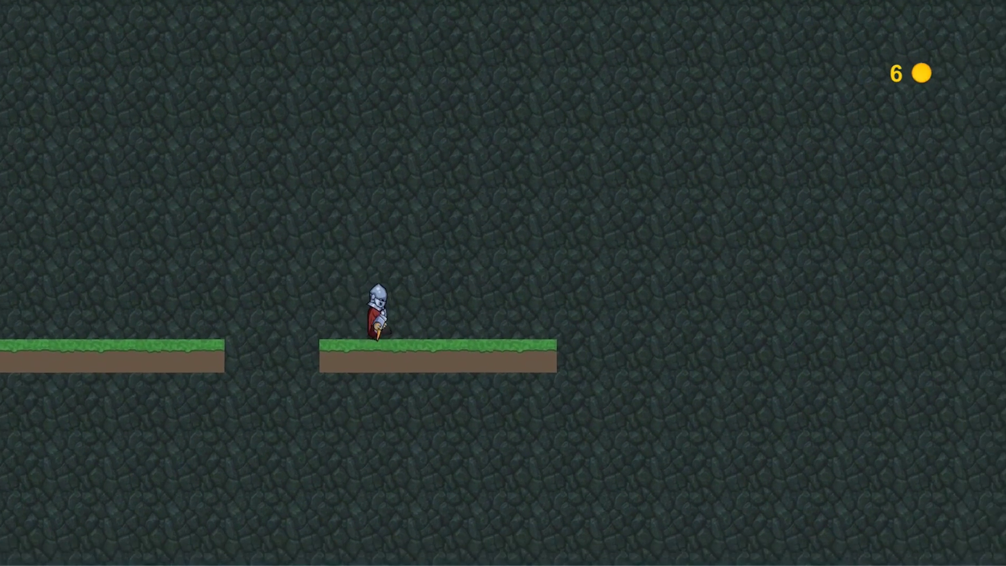
pyautogui.press('space')
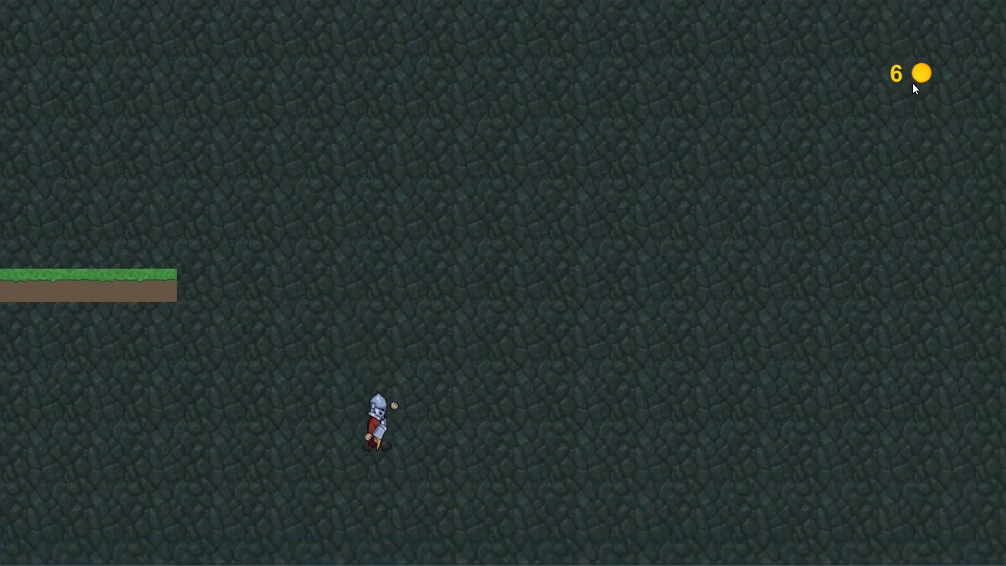